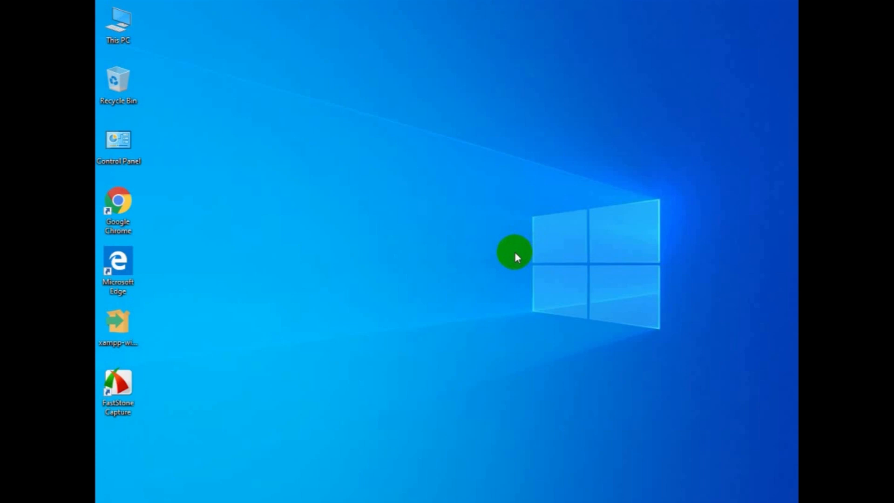
Permanently delete the FastStone Capture shortcut from the desktop and refresh the desktop.
left_click(131, 394)
key("shift+Delete")
key("Return")
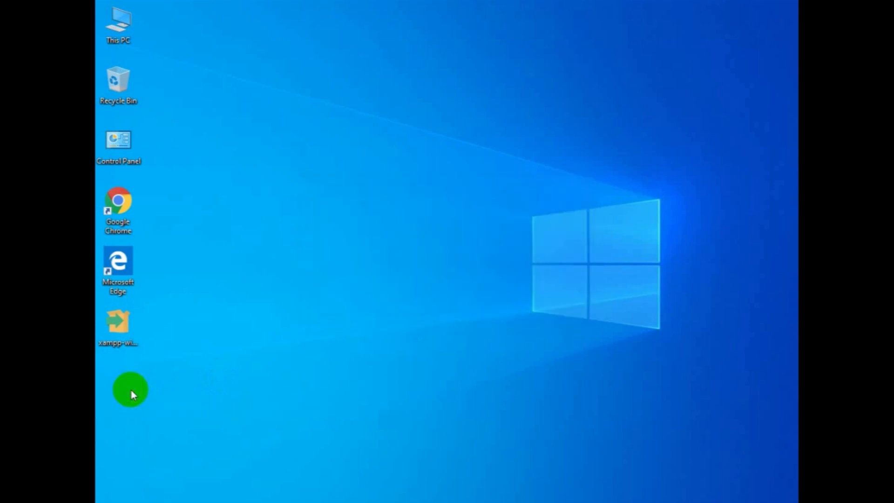
right_click(338, 224)
left_click(362, 256)
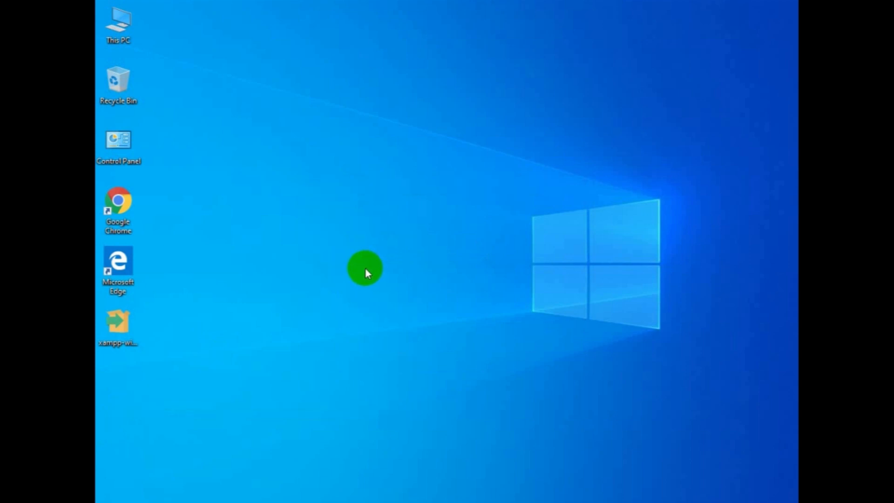
Open Google Chrome and search Google for xampp download.
double_click(134, 206)
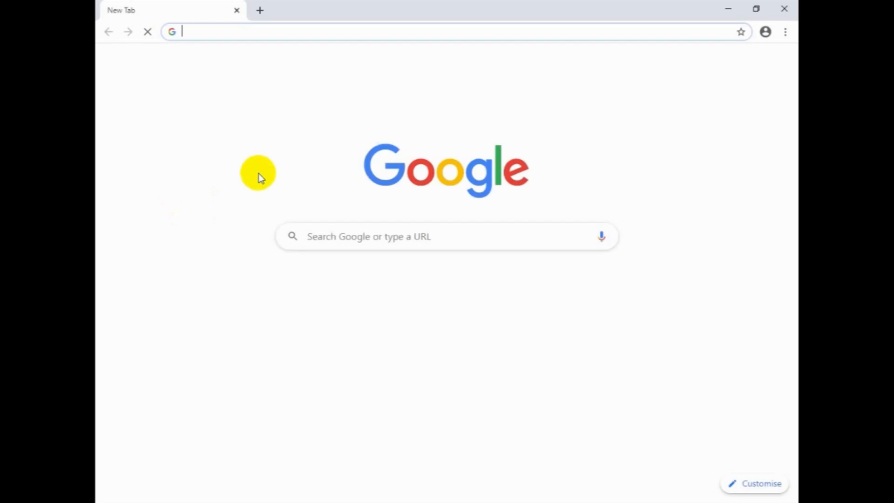
type("xampp")
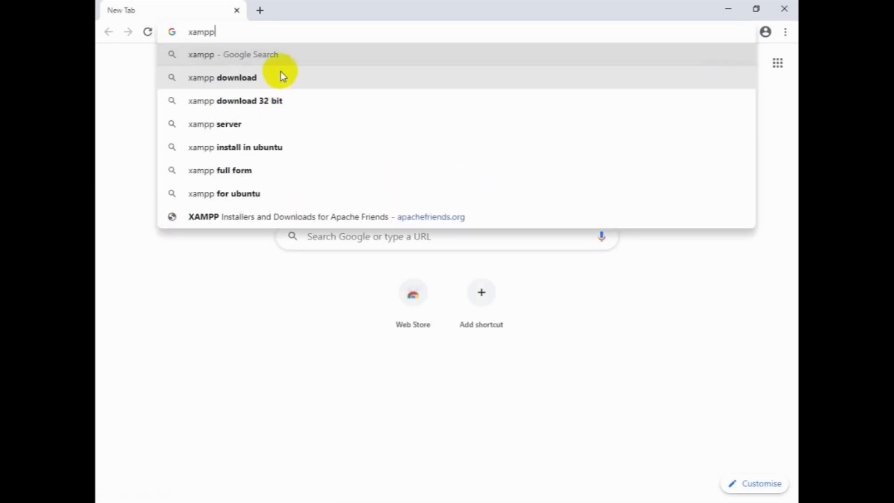
left_click(281, 74)
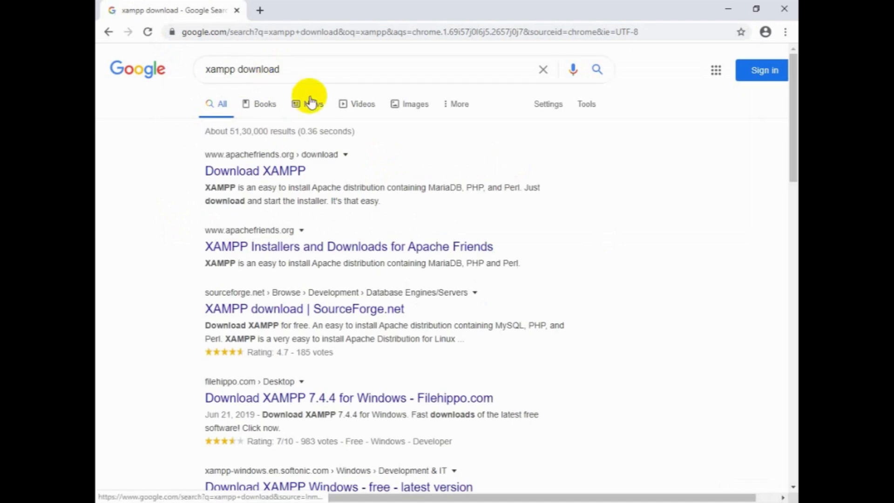
Open the apachefriends.org Download XAMPP page and start downloading a 64-bit XAMPP for Windows installer.
left_click(294, 172)
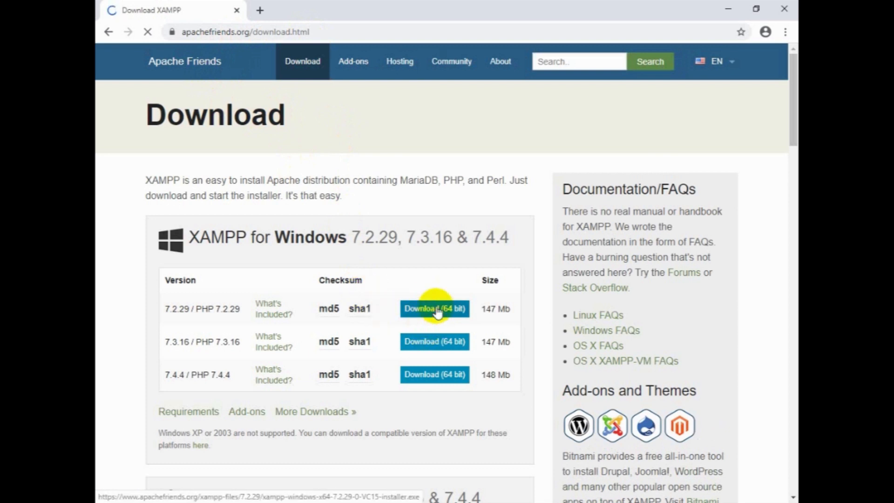
scroll(432, 307, "down", 3)
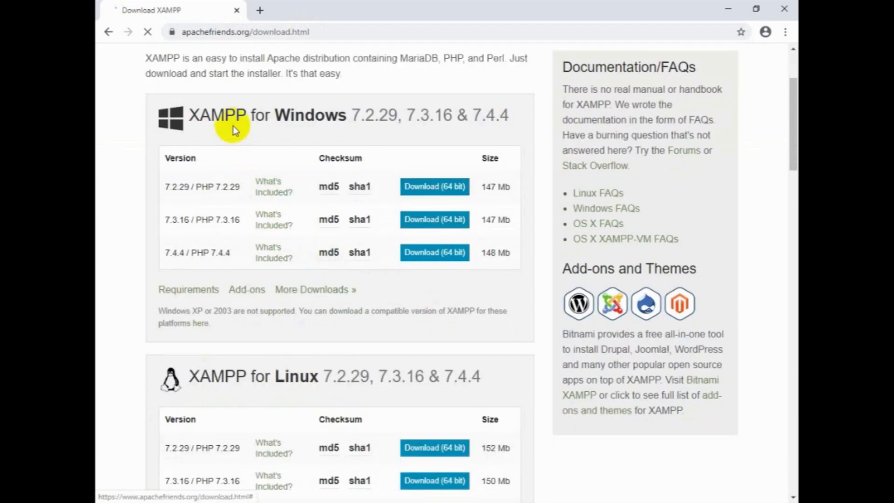
scroll(324, 273, "down", 3)
scroll(324, 272, "down", 4)
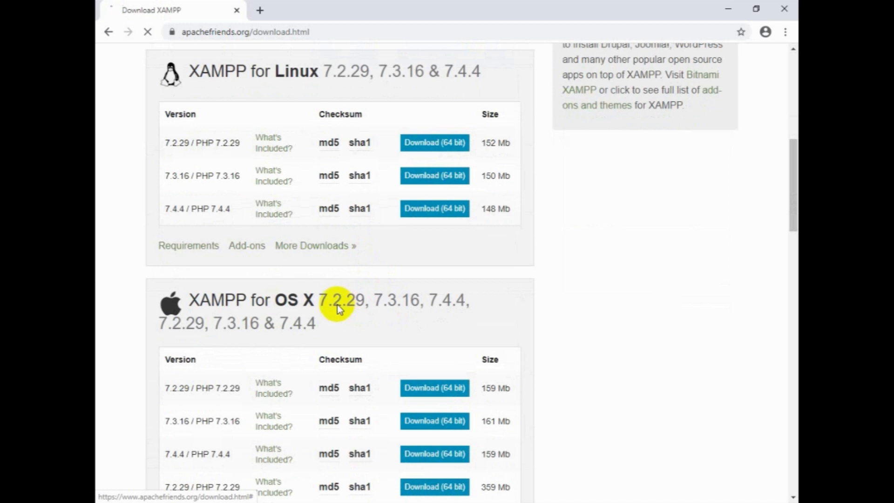
scroll(605, 224, "up", 7)
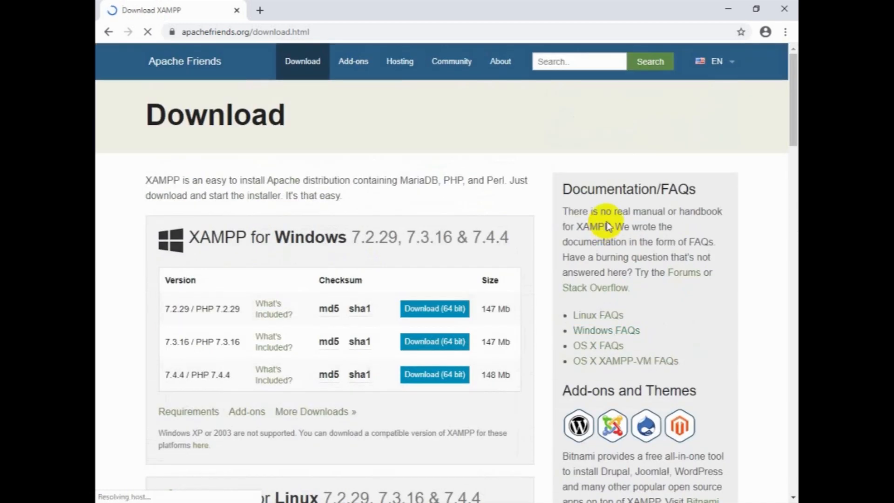
left_click(463, 309)
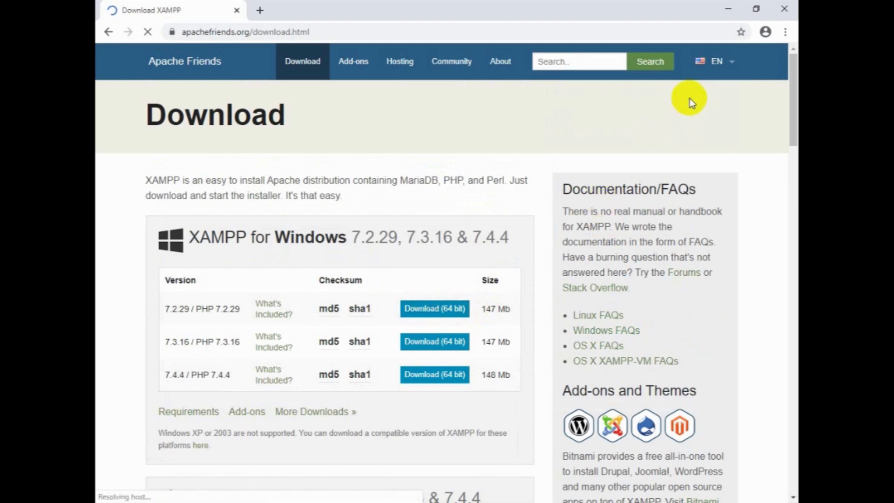
Minimize the browser and open This PC's system properties to check the system type, then close the window.
left_click(726, 17)
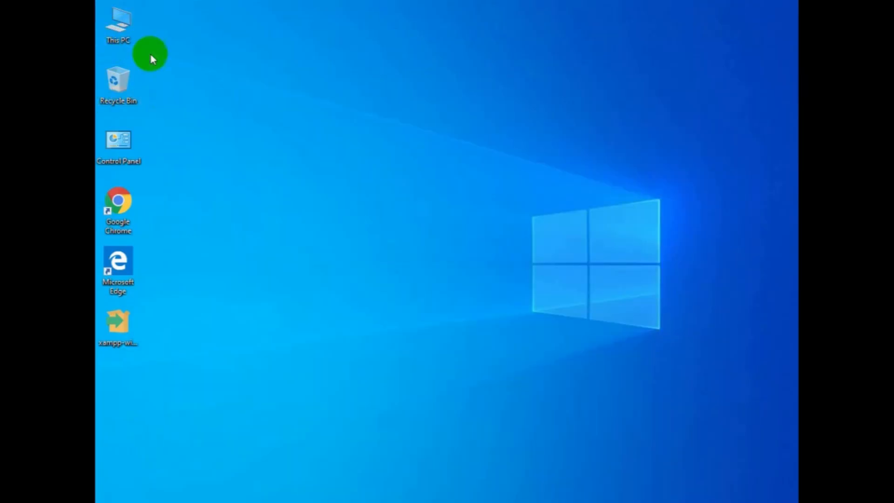
right_click(119, 34)
left_click(160, 175)
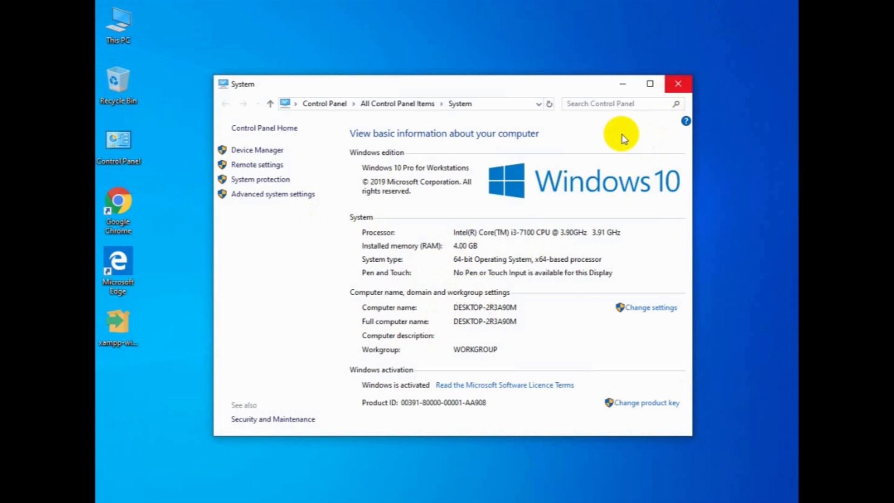
left_click(677, 85)
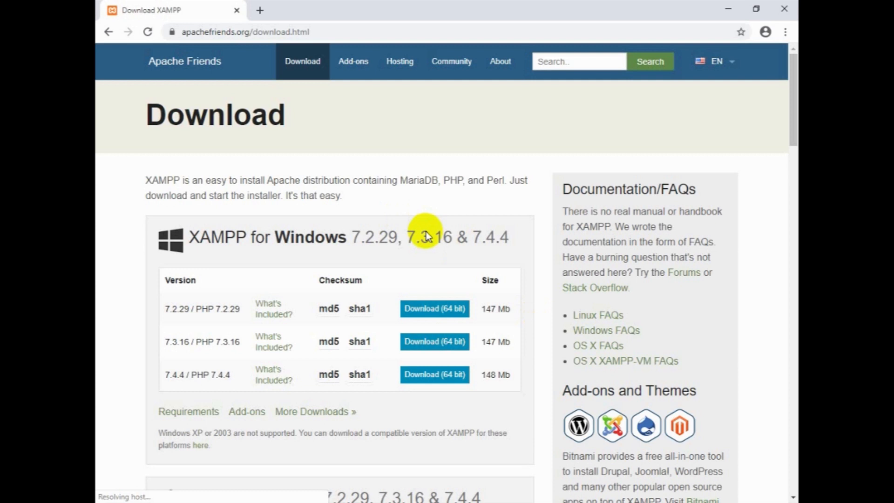
Close the browser and launch the XAMPP installer from the desktop, dismissing the UAC warning.
scroll(426, 231, "down", 1)
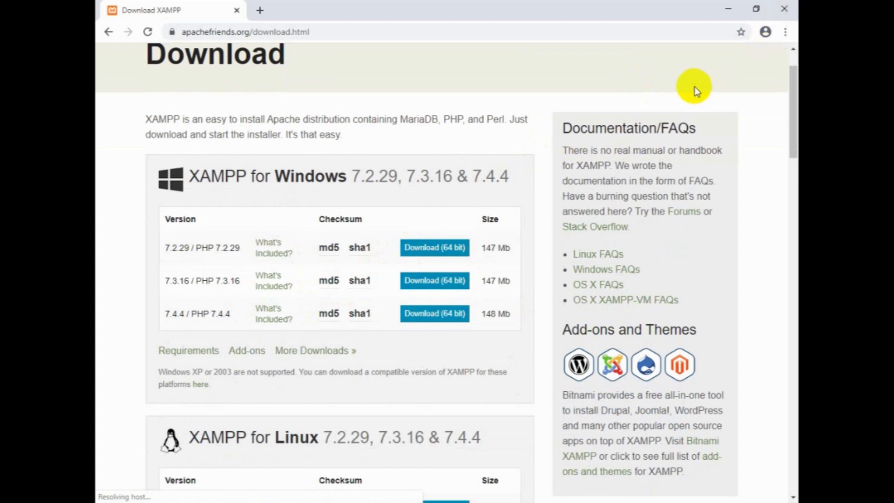
left_click(790, 16)
left_click(116, 331)
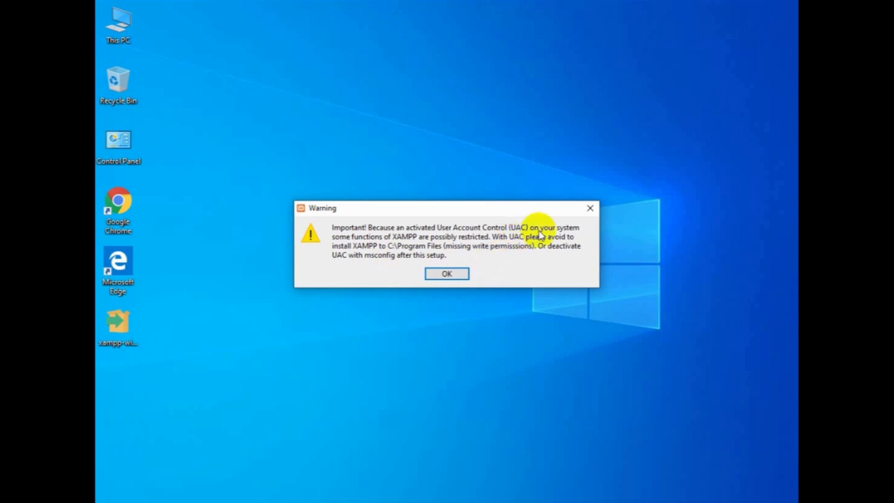
left_click(456, 273)
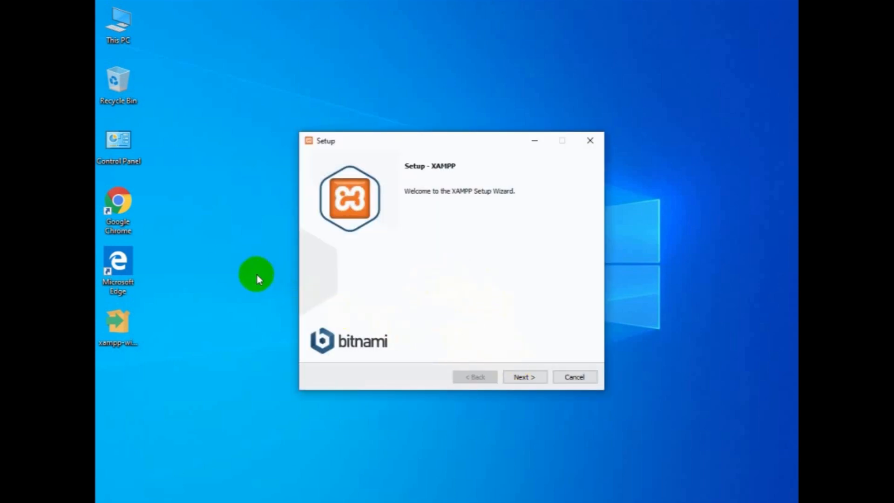
Open User Account Control settings from Control Panel's User Accounts, apply Never notify, and close User Accounts.
double_click(127, 153)
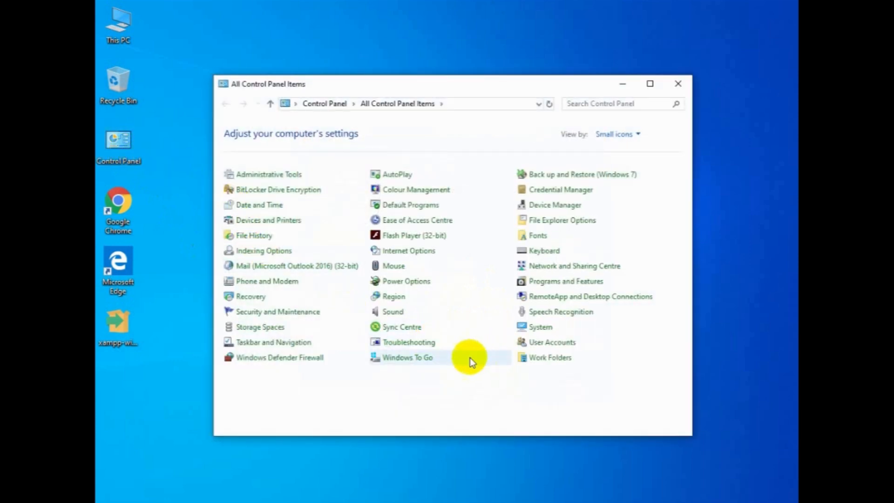
left_click(540, 342)
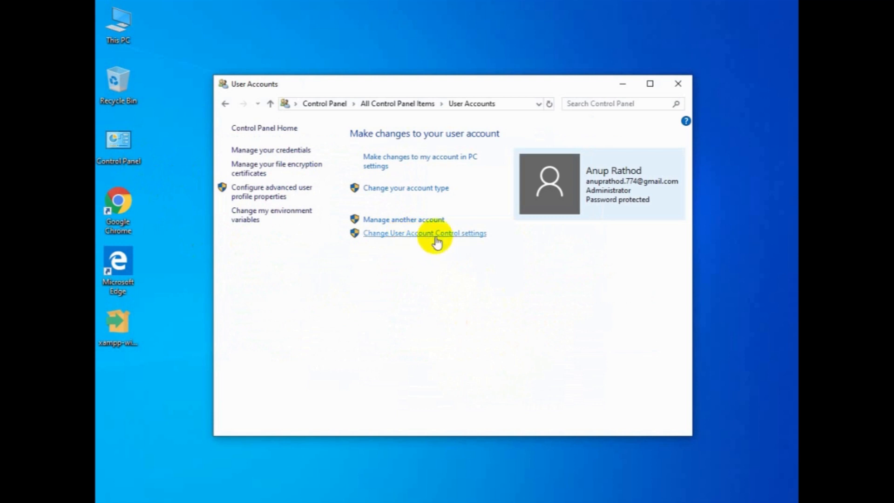
left_click(424, 239)
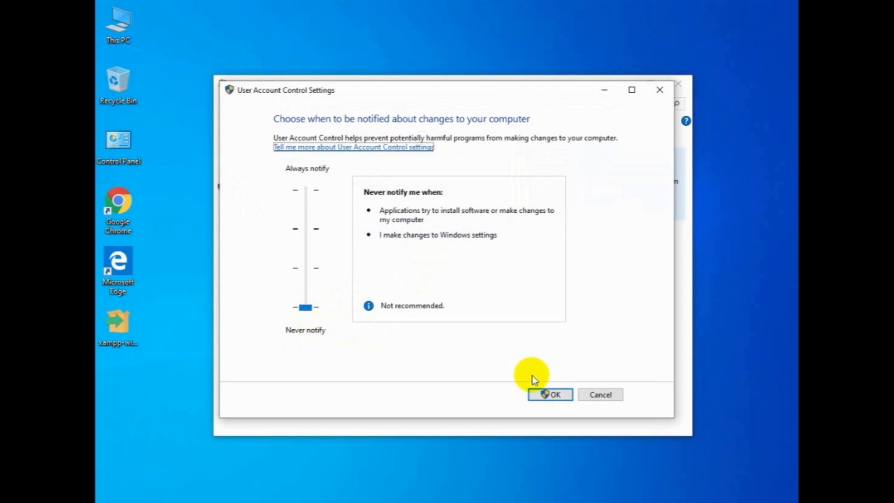
left_click(554, 395)
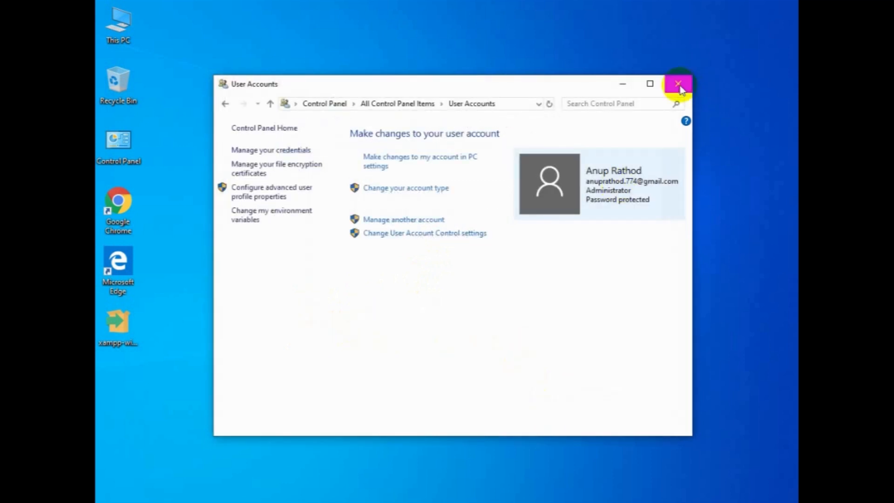
left_click(679, 84)
Advance the XAMPP setup through the welcome, components and installation folder pages, keeping the folder C:\xampp.
left_click(523, 377)
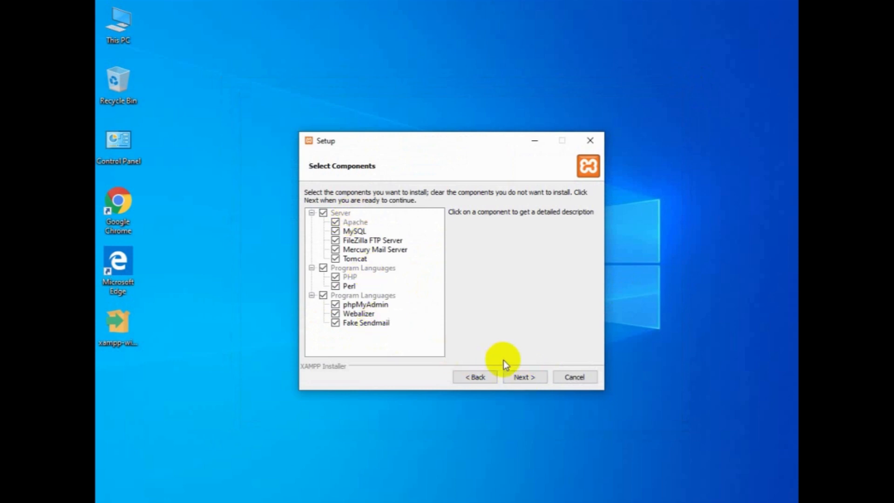
left_click(523, 377)
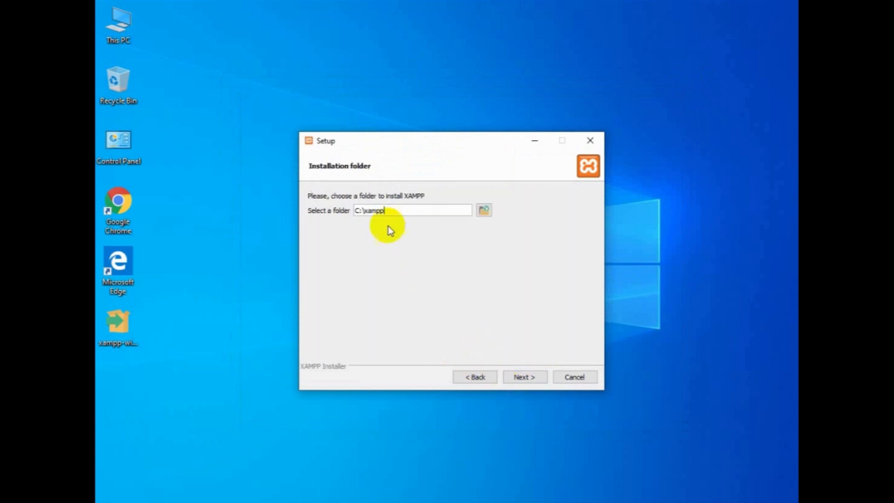
left_click_drag(392, 212, 350, 210)
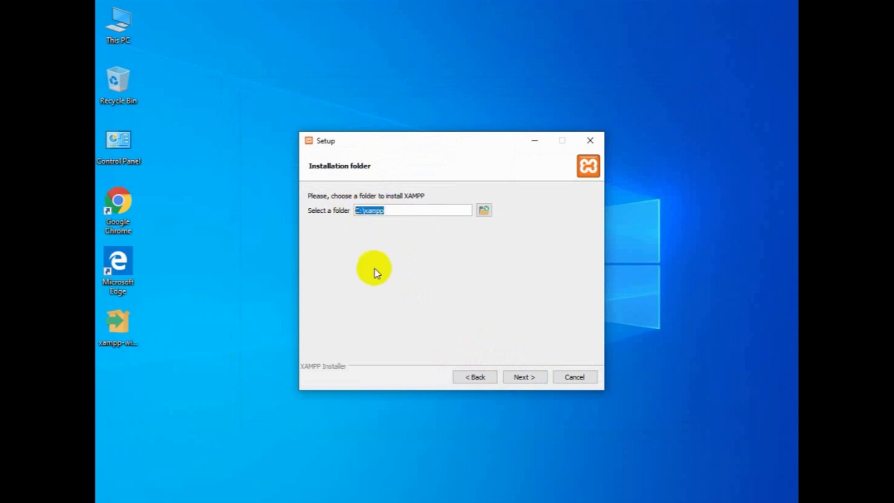
left_click(523, 375)
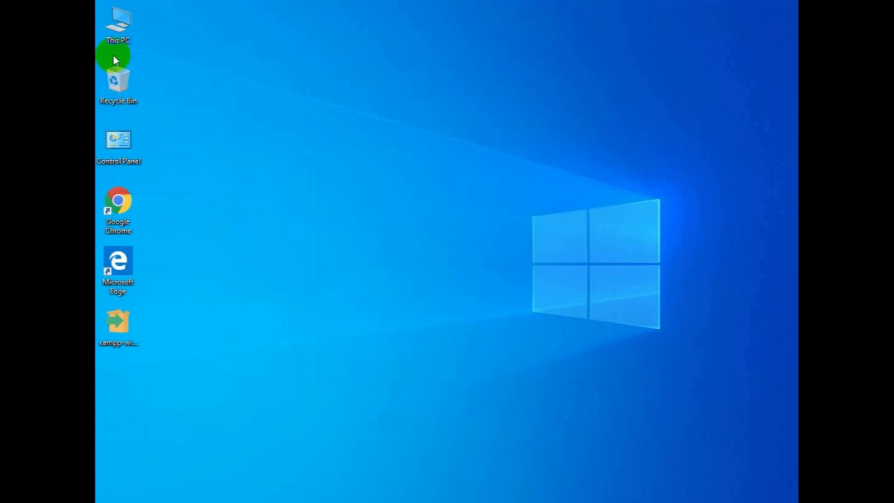
Open the xampp folder on Local Disk (C:) through This PC to inspect the installation, then close Explorer.
left_click(124, 41)
double_click(125, 41)
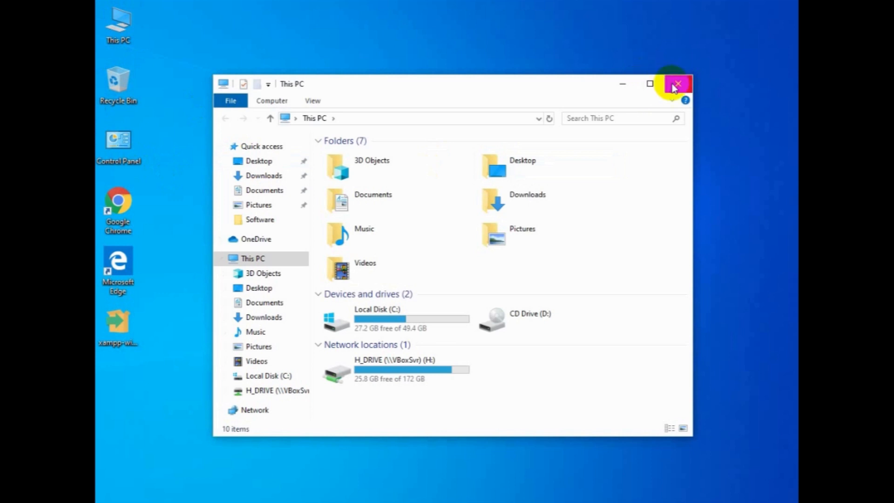
double_click(398, 310)
double_click(359, 296)
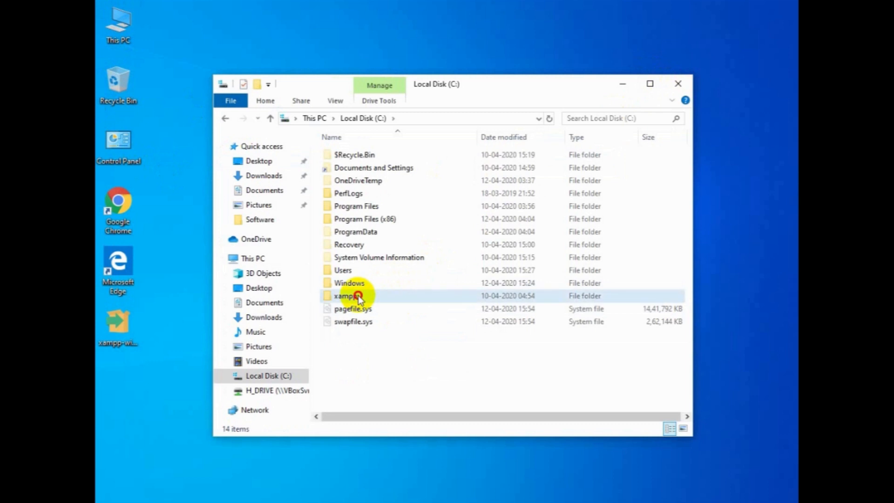
left_click(678, 83)
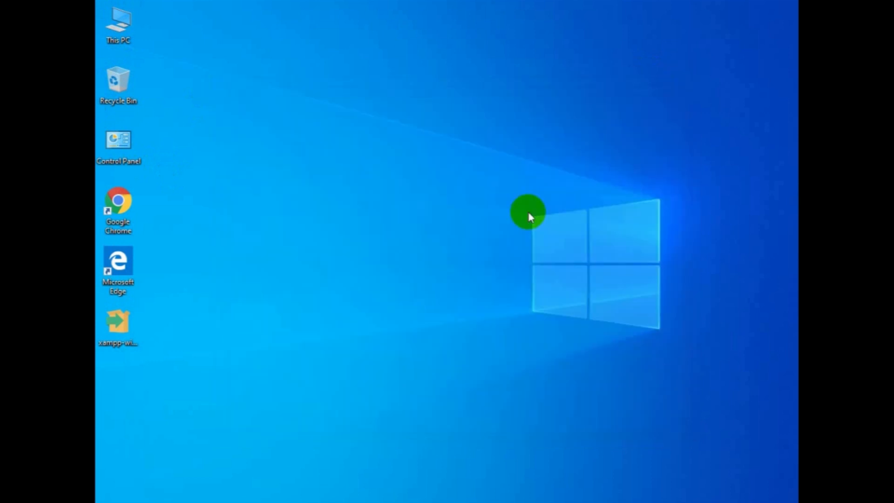
Launch XAMPP Control Panel from the Start menu search and save English as its language.
left_click(118, 321)
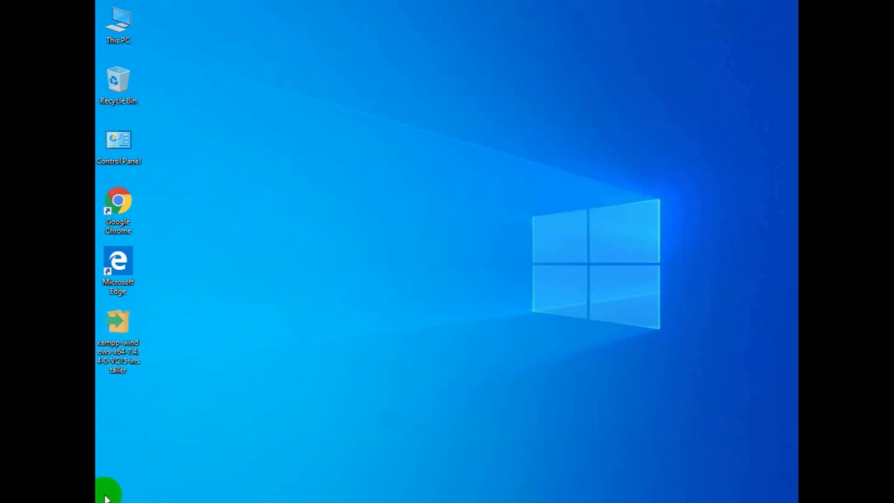
key("super")
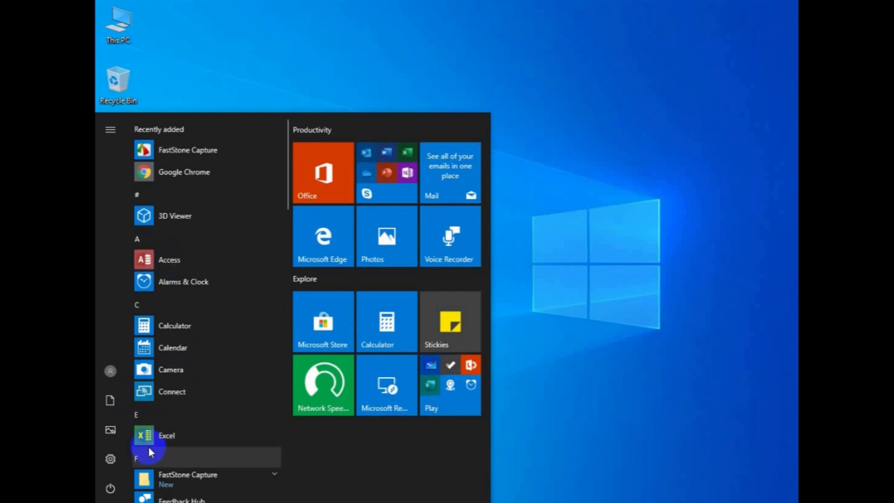
key("super")
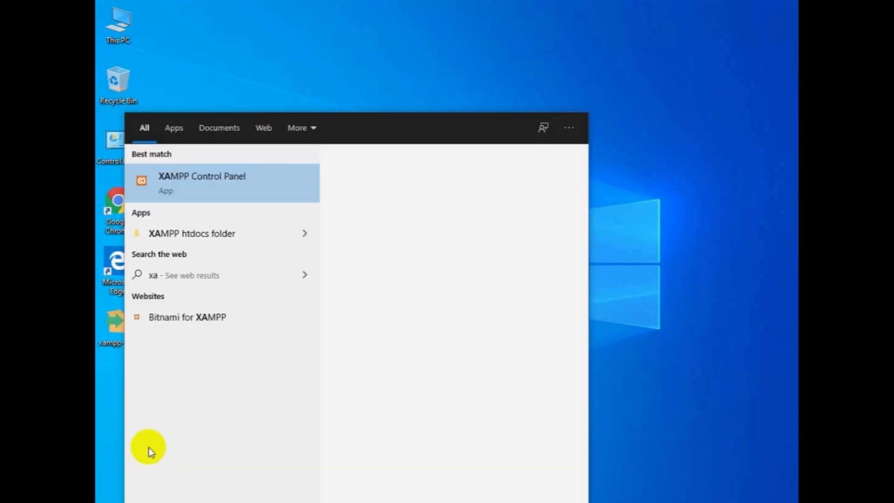
left_click(189, 182)
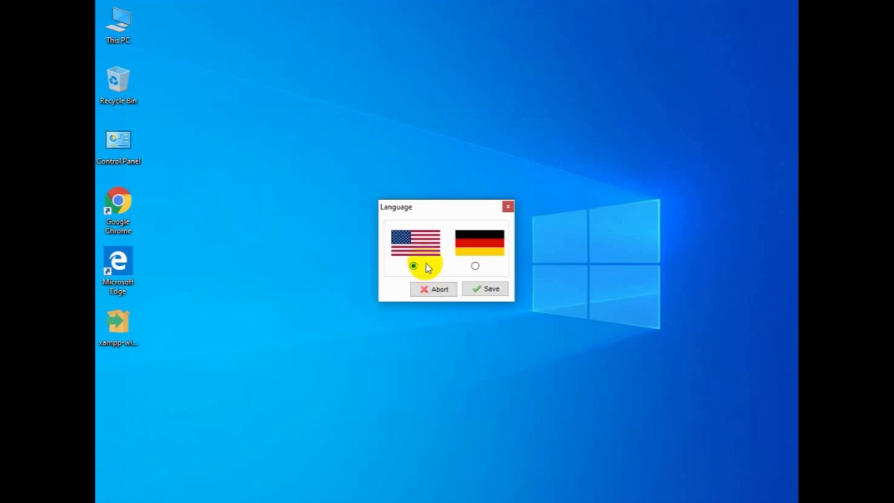
left_click(484, 289)
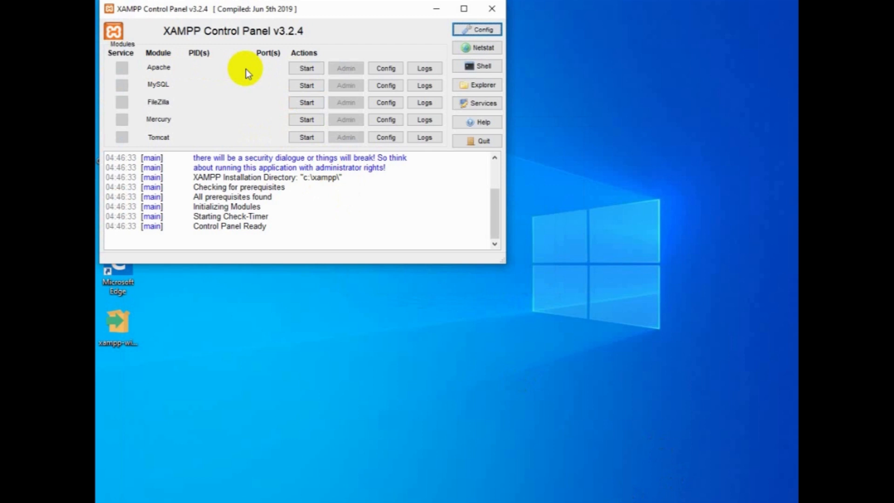
Start the Apache and MySQL modules, allowing mysqld through the firewall on private and public networks.
left_click(307, 69)
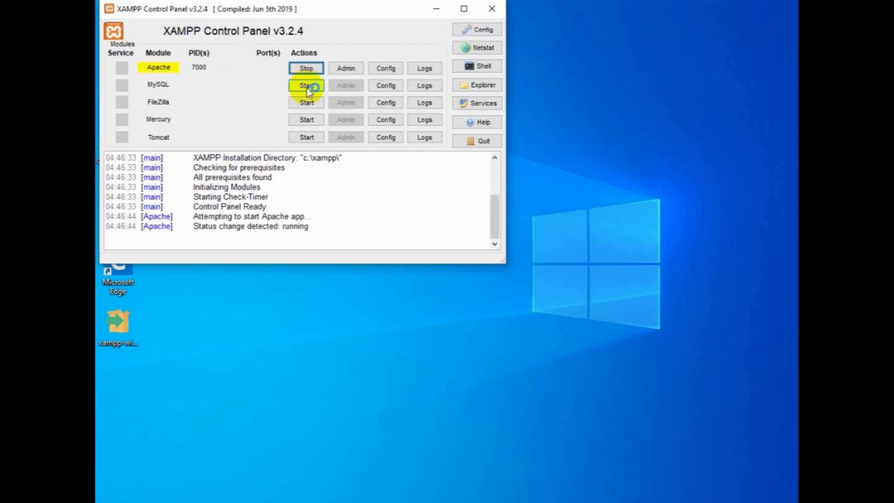
left_click(307, 86)
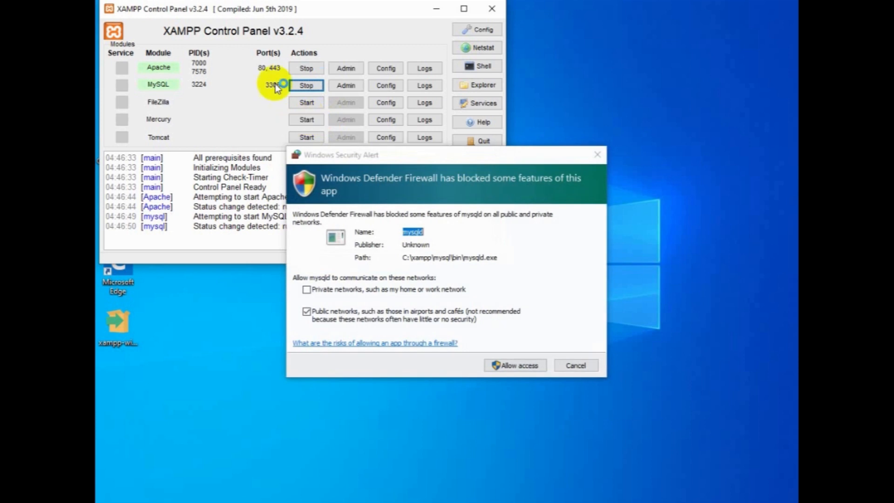
left_click(311, 289)
left_click(519, 366)
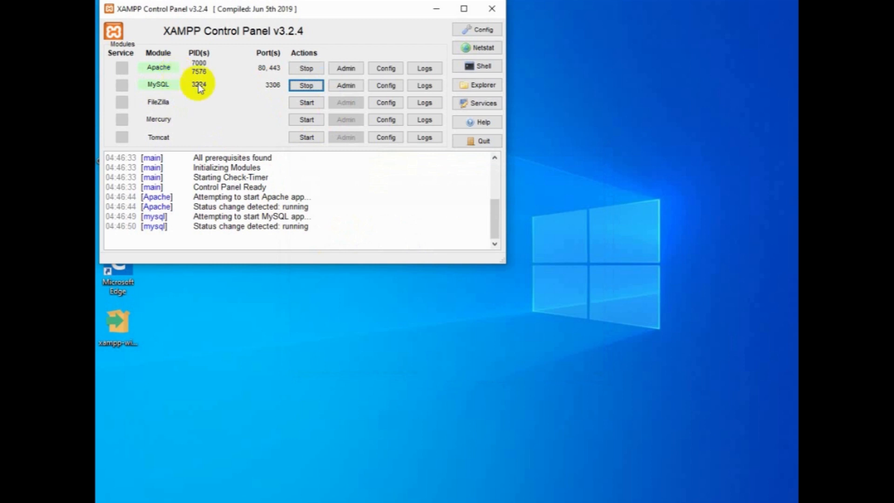
Close the XAMPP Control Panel, open Chrome and go to wordpress.org.
left_click(493, 9)
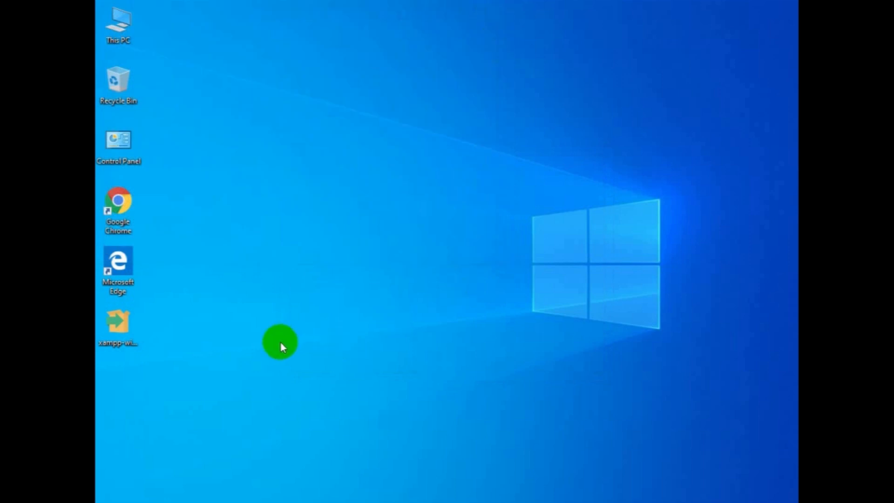
double_click(130, 217)
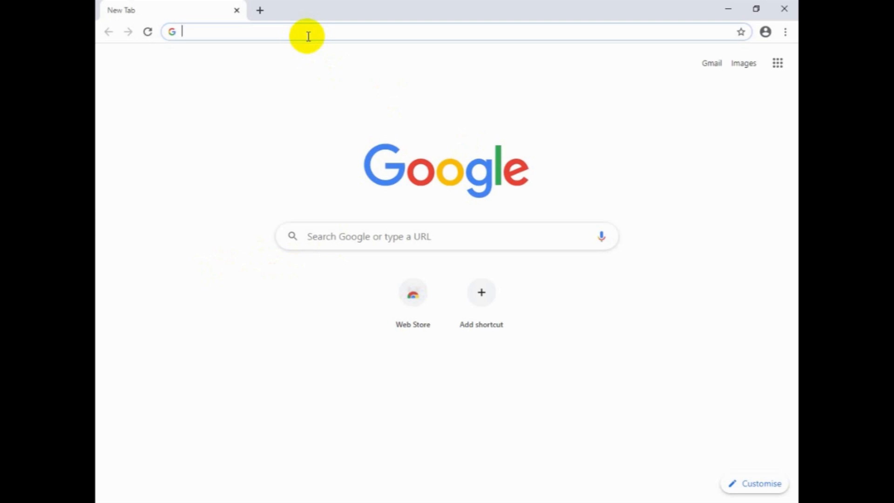
type("wordp")
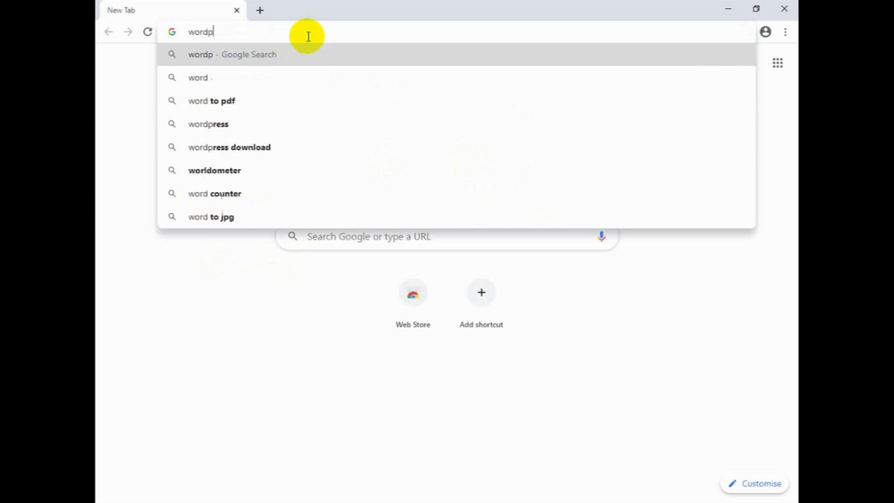
type("ress.org")
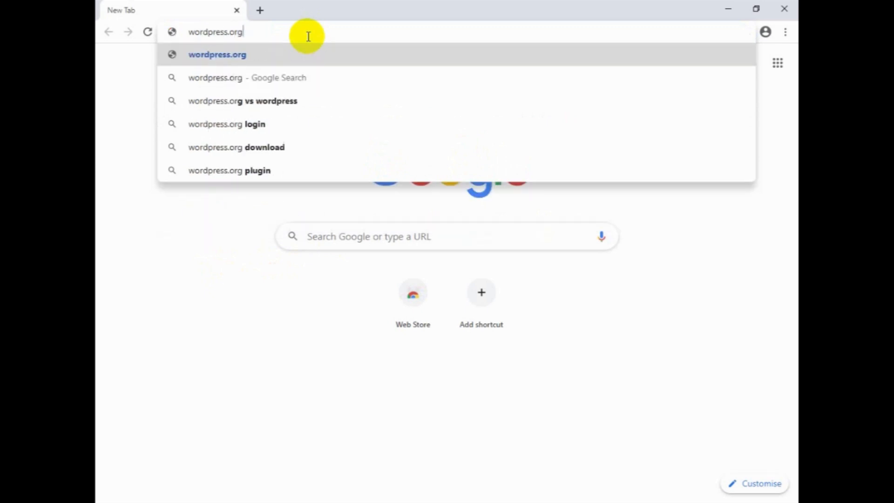
key("Return")
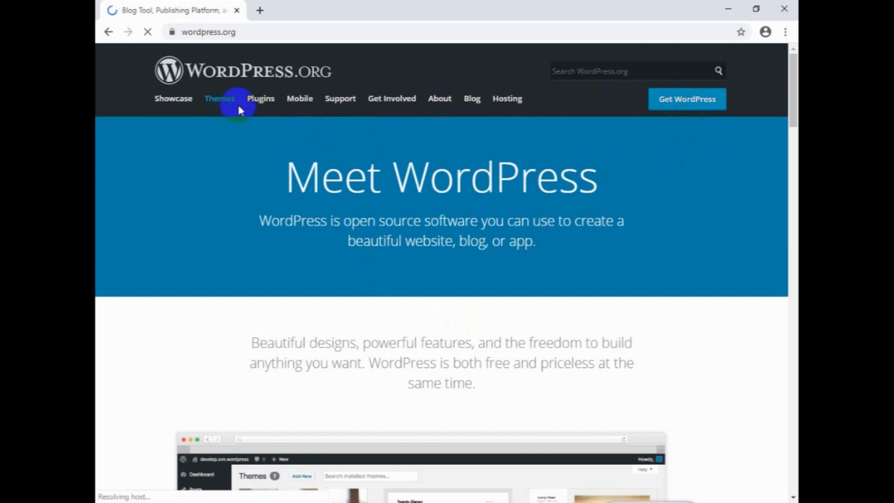
Open the Get WordPress download page and open the All Releases link in a new tab.
left_click(684, 104)
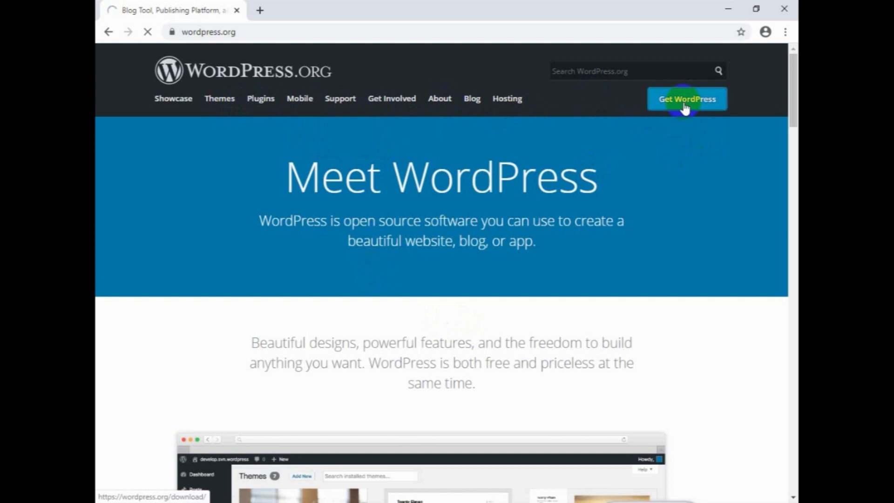
scroll(534, 271, "down", 3)
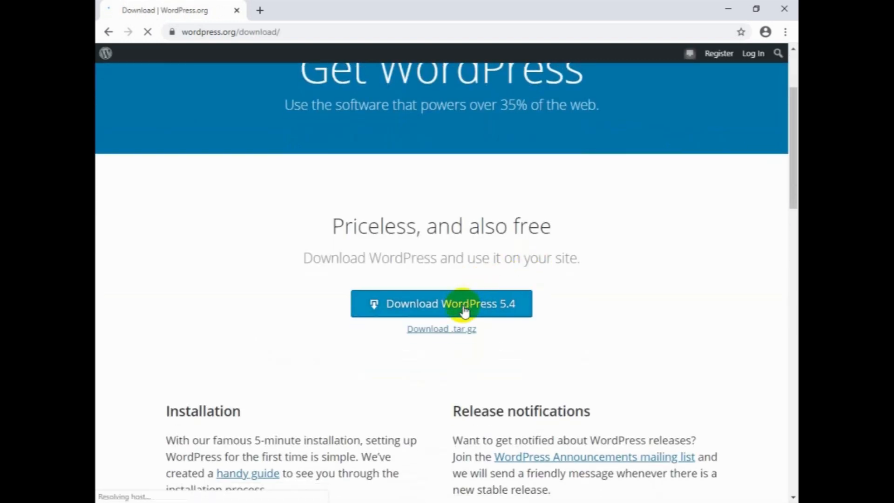
scroll(465, 310, "down", 7)
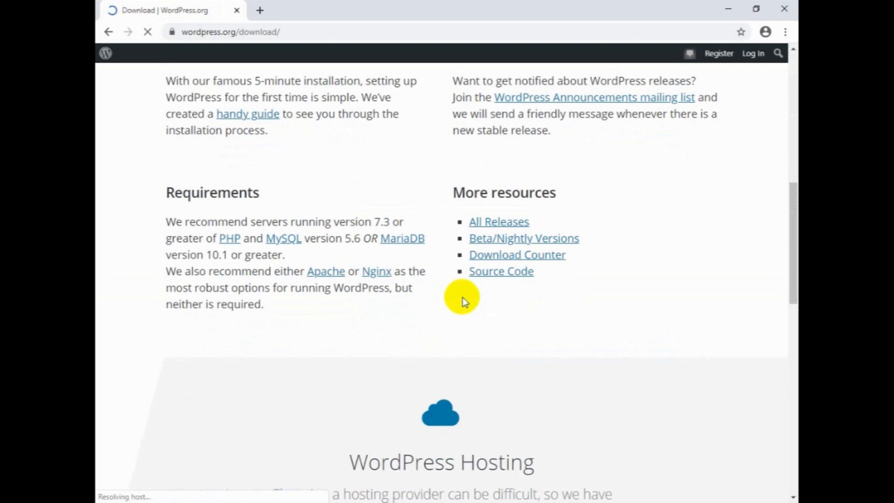
right_click(502, 225)
left_click(514, 232)
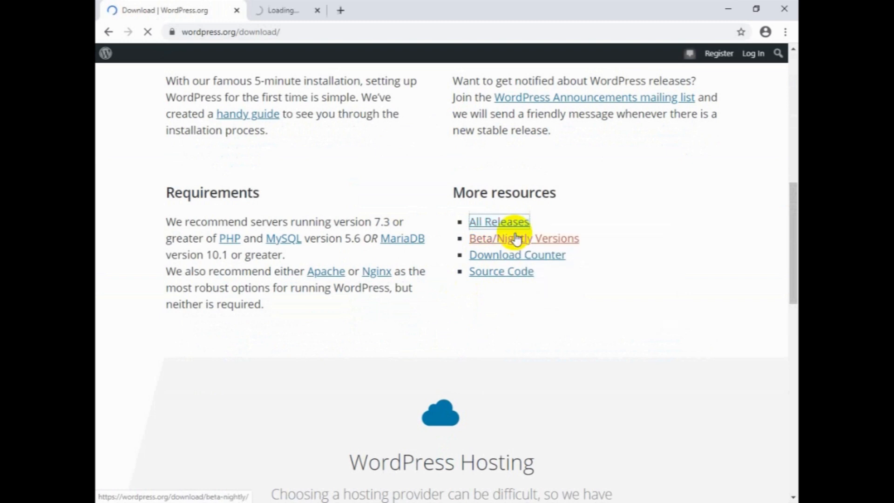
Browse the archive of older WordPress releases in the Releases tab.
left_click(302, 6)
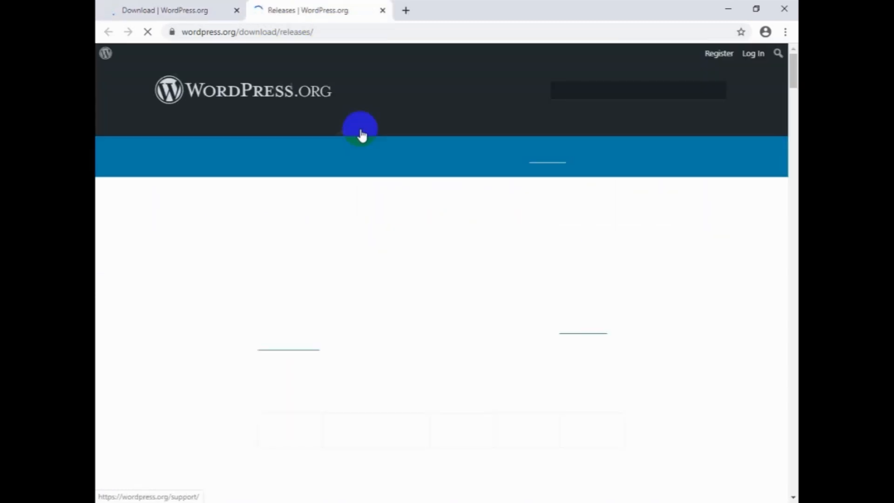
scroll(478, 267, "down", 10)
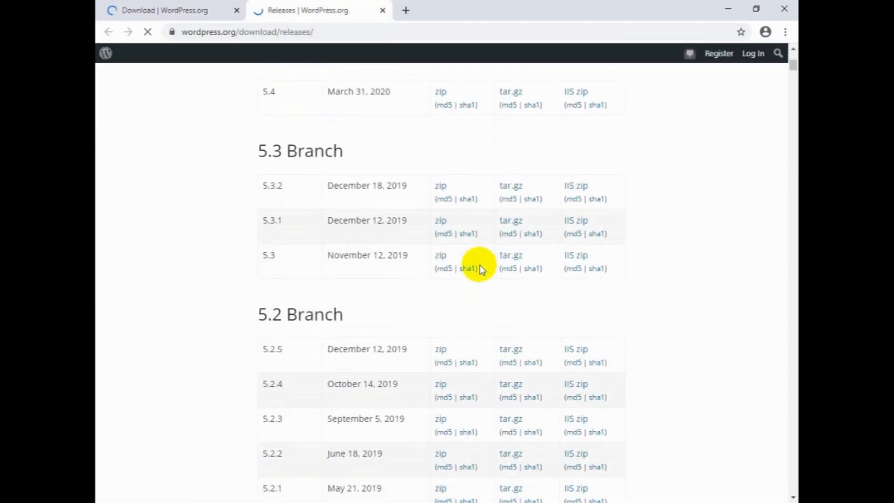
scroll(477, 267, "down", 3)
scroll(474, 269, "down", 6)
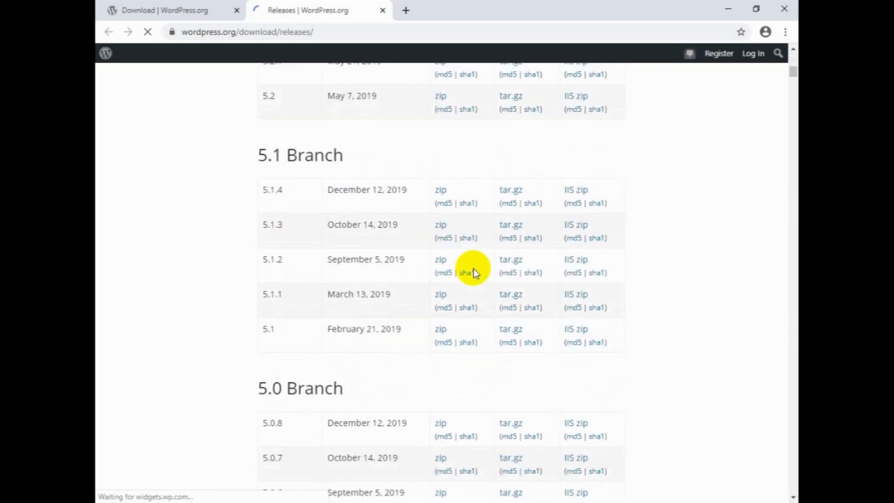
scroll(468, 282, "down", 10)
scroll(466, 285, "up", 14)
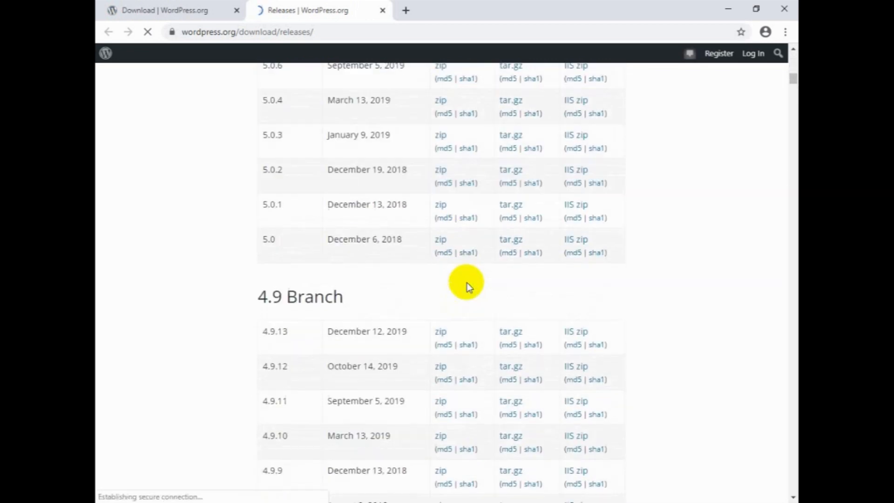
scroll(467, 284, "up", 15)
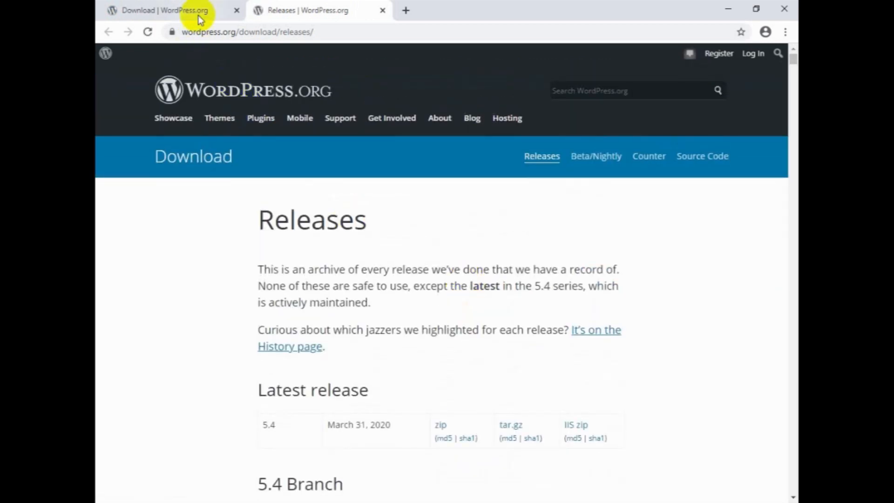
Return to the Download tab, download WordPress 5.4 and close the Hooray popup.
left_click(201, 11)
scroll(513, 293, "up", 5)
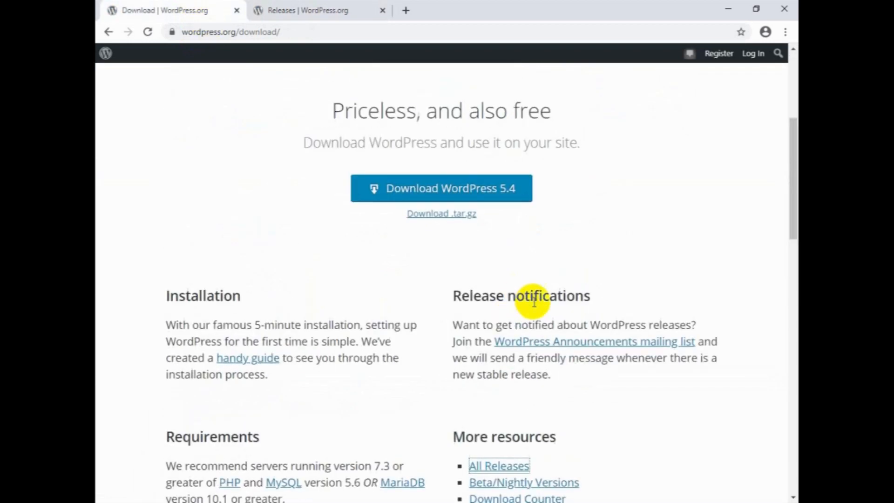
left_click(482, 203)
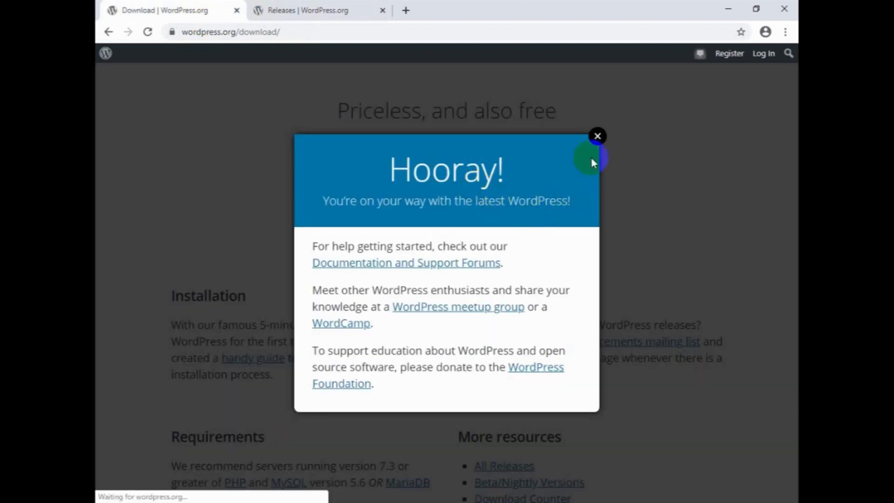
left_click(597, 121)
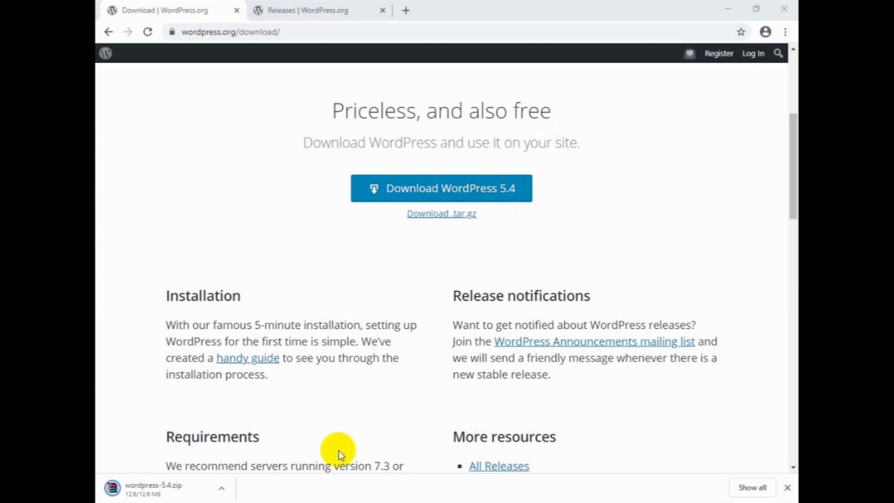
Open the downloaded wordpress-5.4.zip archive from the downloads list and select its wordpress folder.
key("ctrl+j")
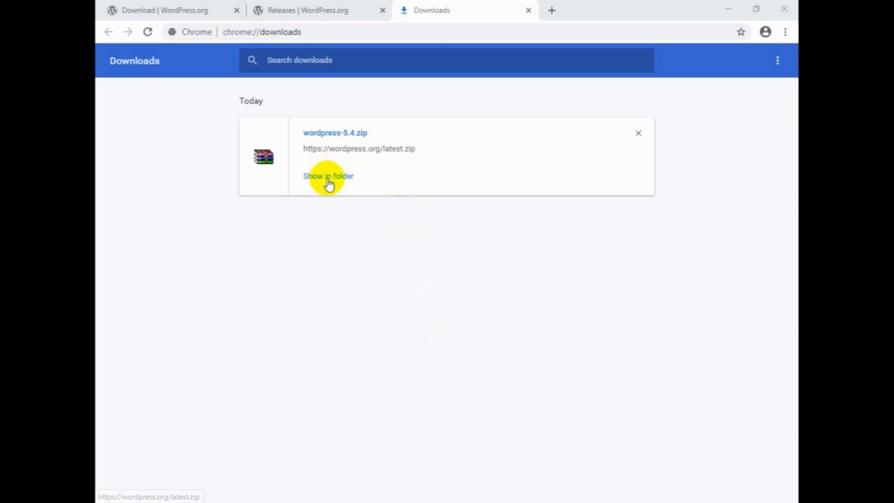
left_click(335, 135)
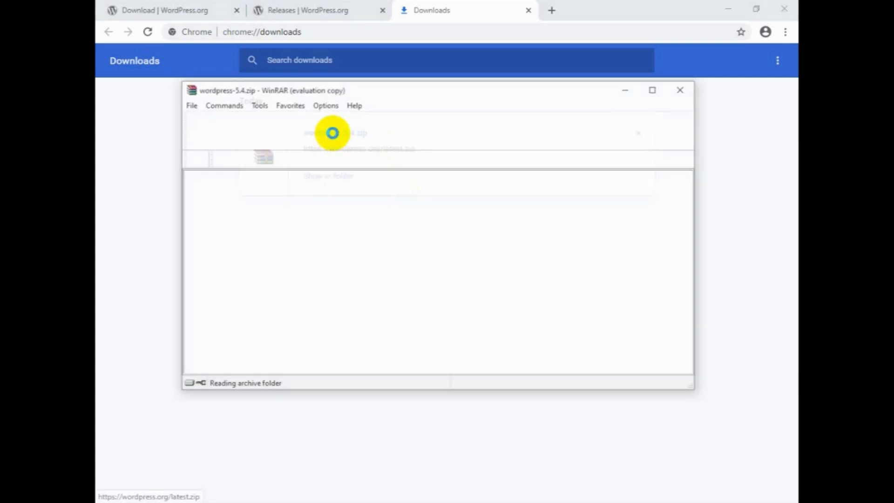
left_click(211, 202)
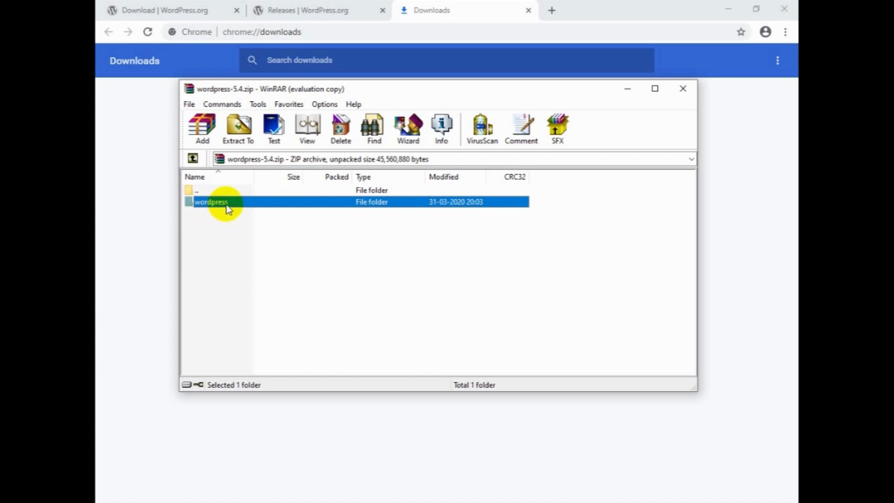
left_click(241, 127)
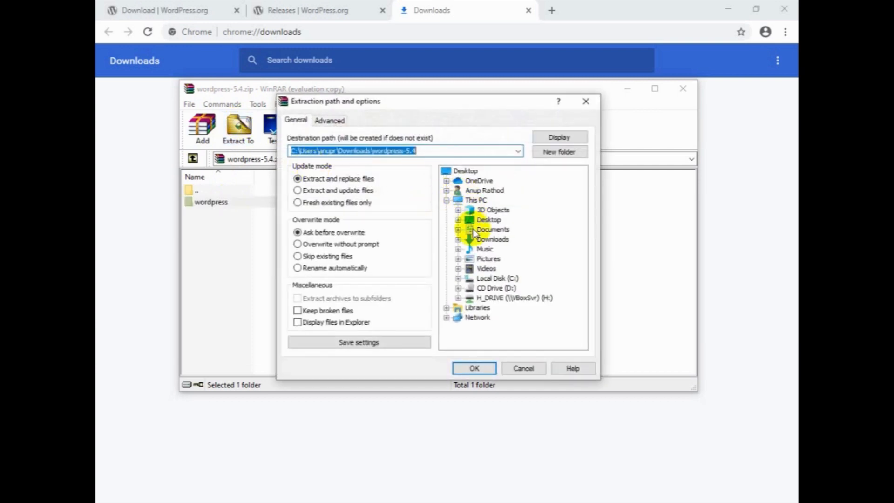
left_click(458, 278)
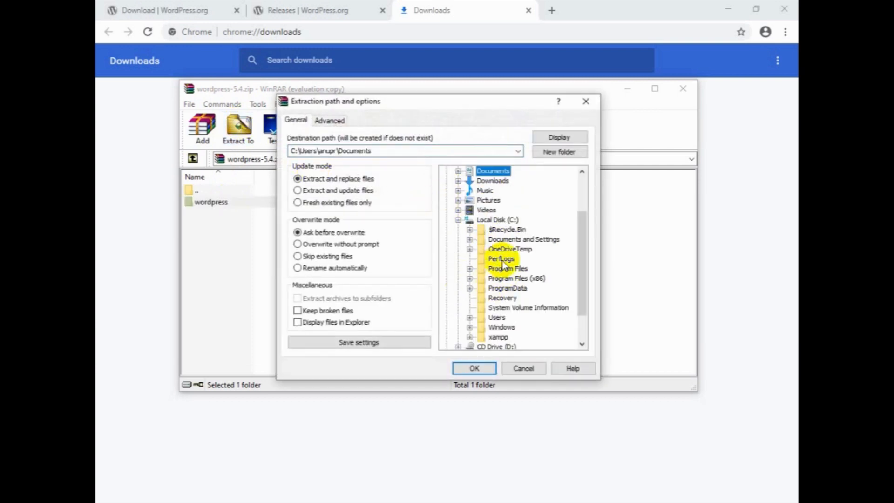
scroll(516, 323, "down", 1)
left_click(470, 308)
scroll(500, 305, "down", 3)
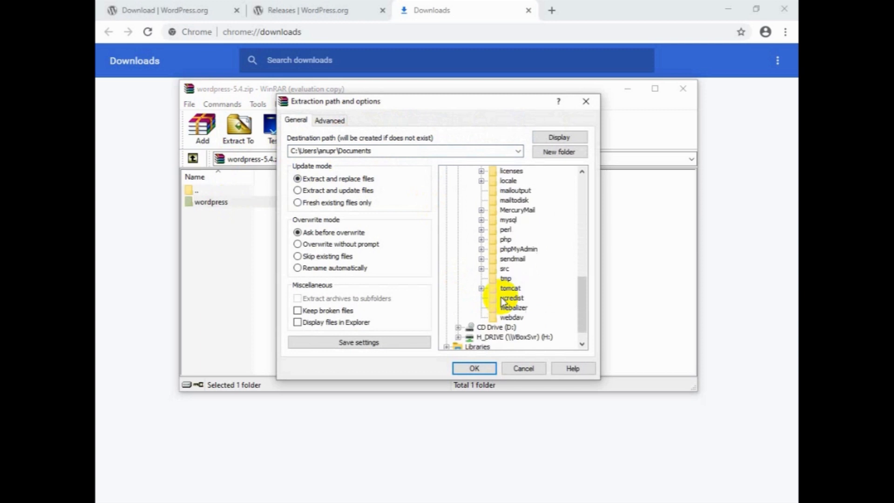
scroll(510, 279, "up", 2)
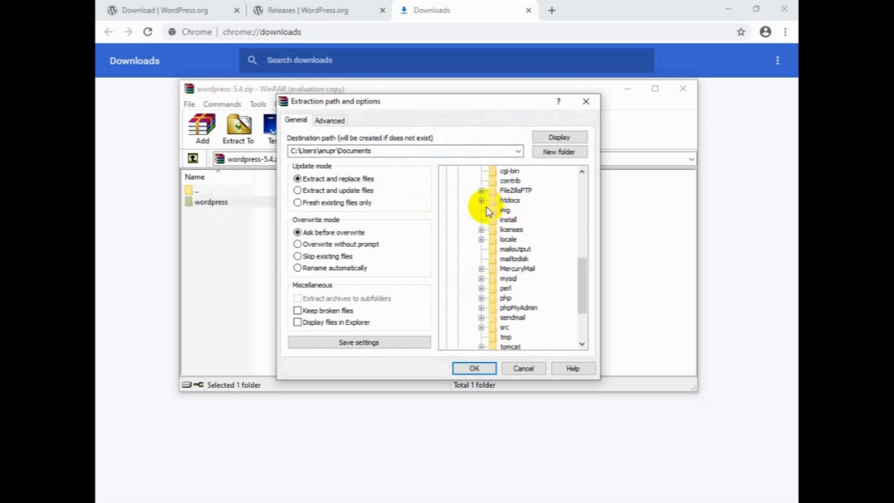
left_click(481, 201)
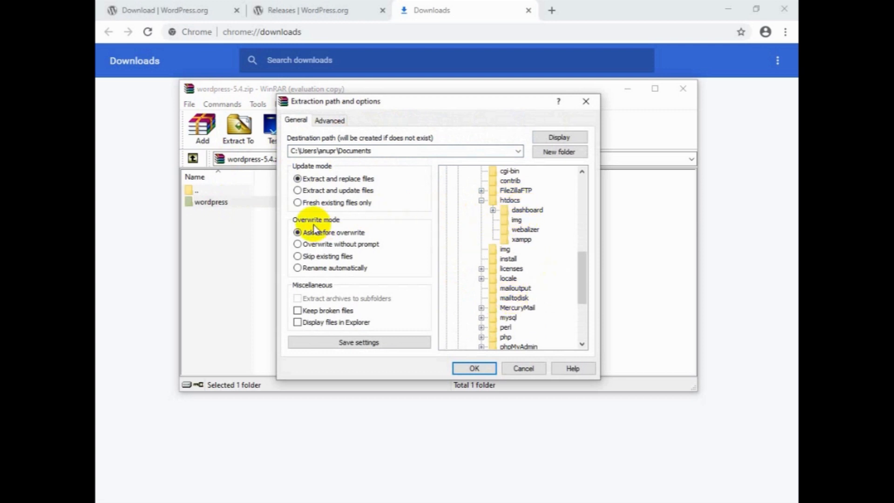
left_click(521, 369)
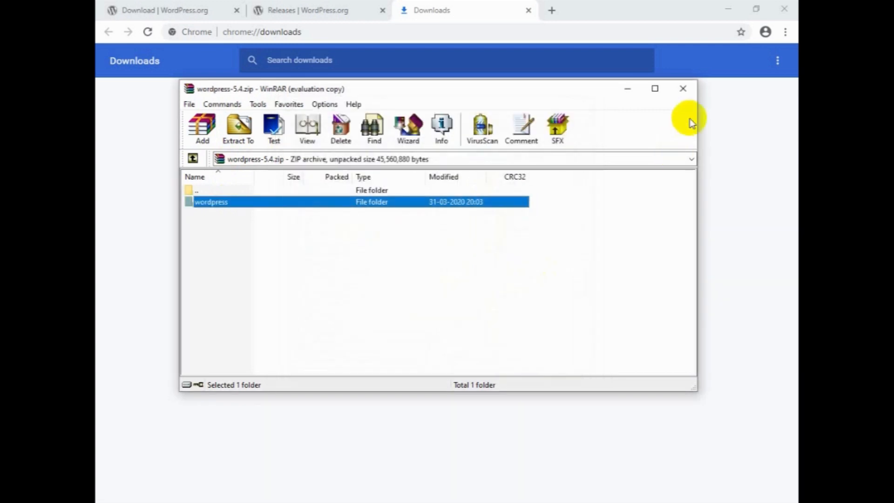
Open the htdocs folder inside C:\xampp in File Explorer through This PC.
left_click(683, 89)
left_click(725, 14)
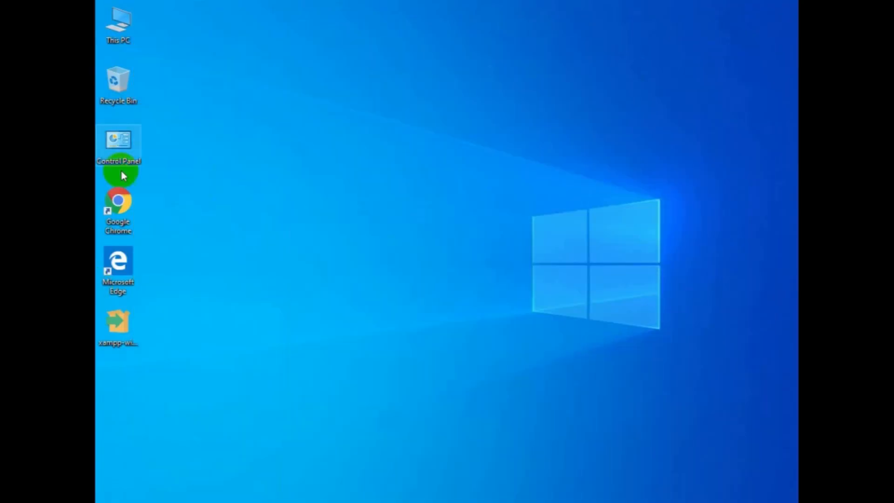
double_click(128, 41)
double_click(399, 307)
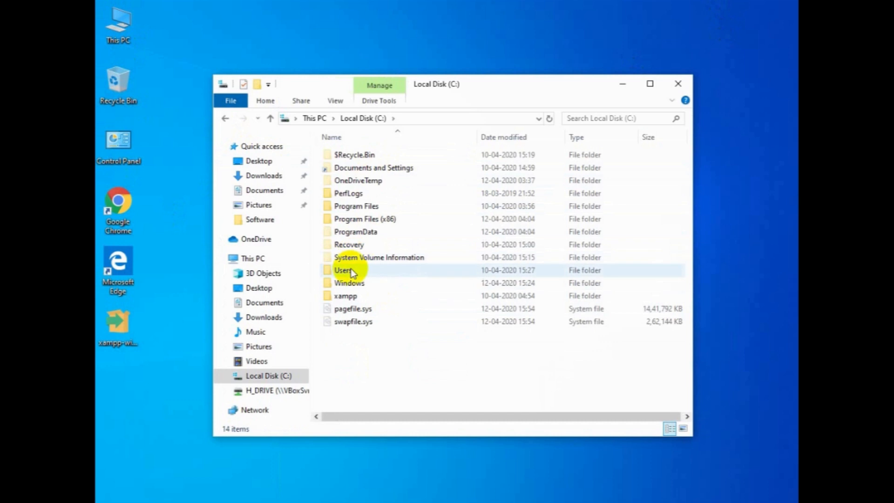
left_click(347, 296)
double_click(347, 296)
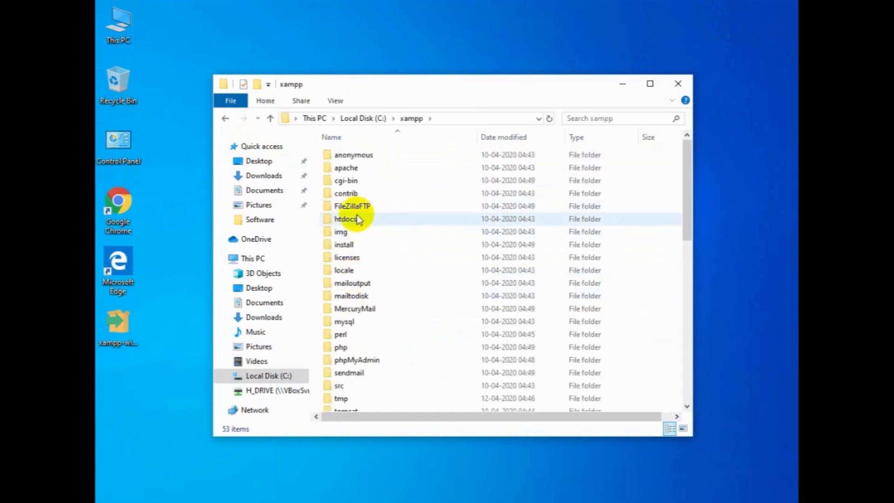
double_click(356, 216)
Permanently delete all files and folders in htdocs, then close Explorer.
left_click_drag(362, 307, 370, 149)
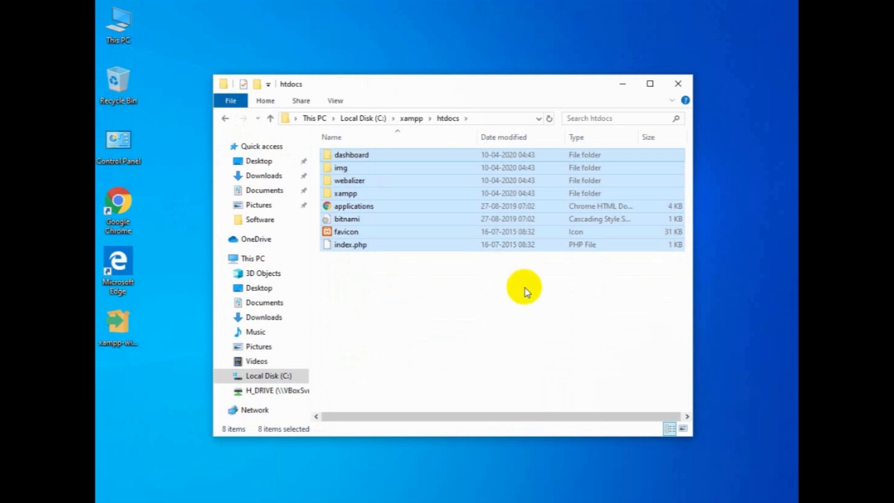
key("shift+Delete")
key("Return")
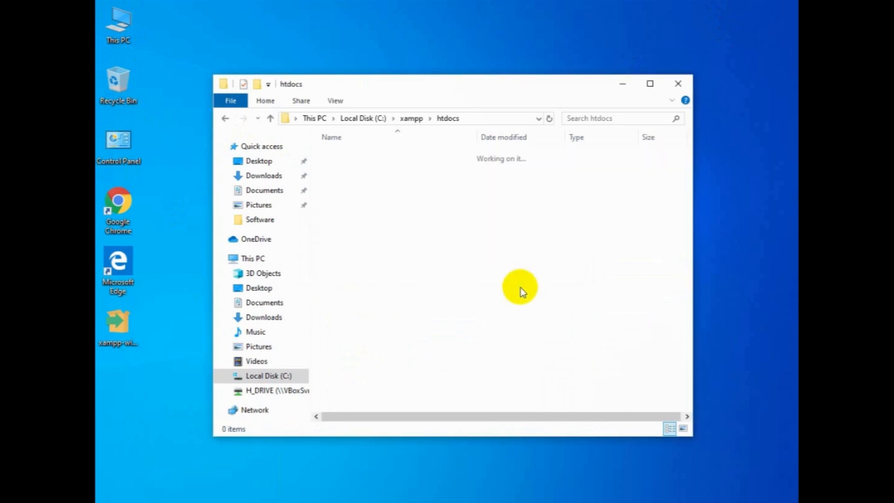
left_click(677, 84)
right_click(475, 135)
left_click(498, 170)
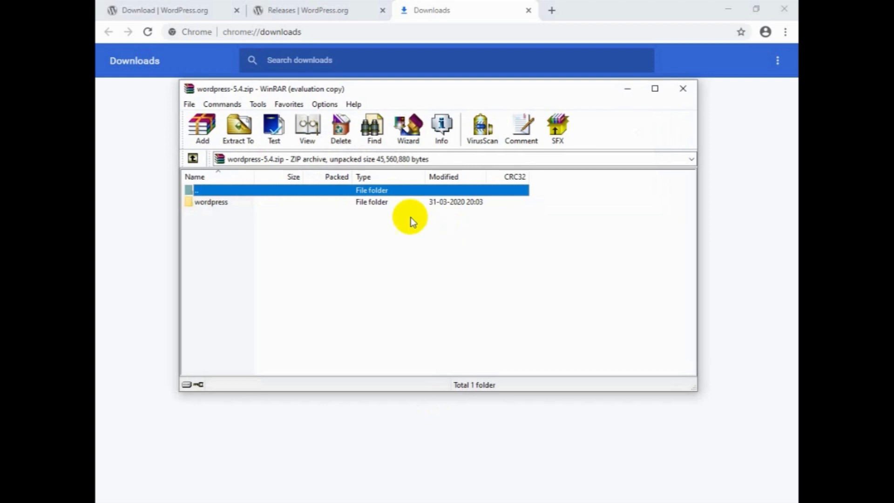
Extract all contents of the archive's wordpress folder into C:\xampp\htdocs.
double_click(219, 202)
left_click(284, 250)
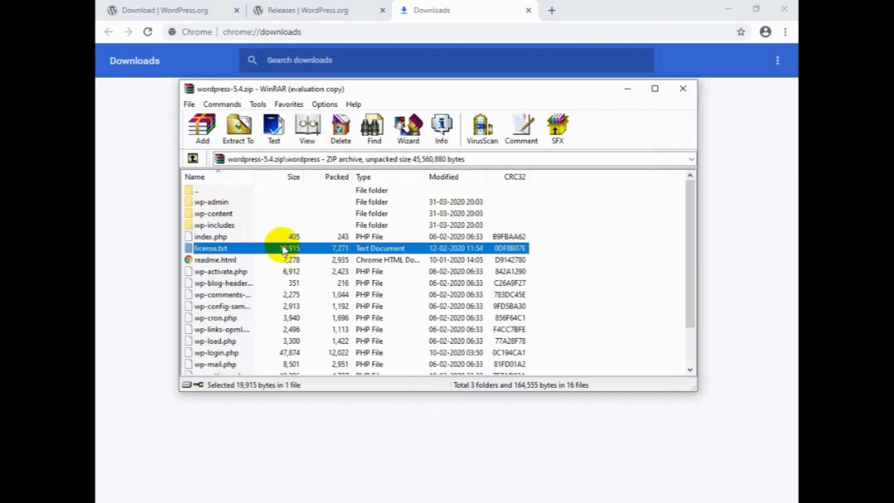
key("ctrl+a")
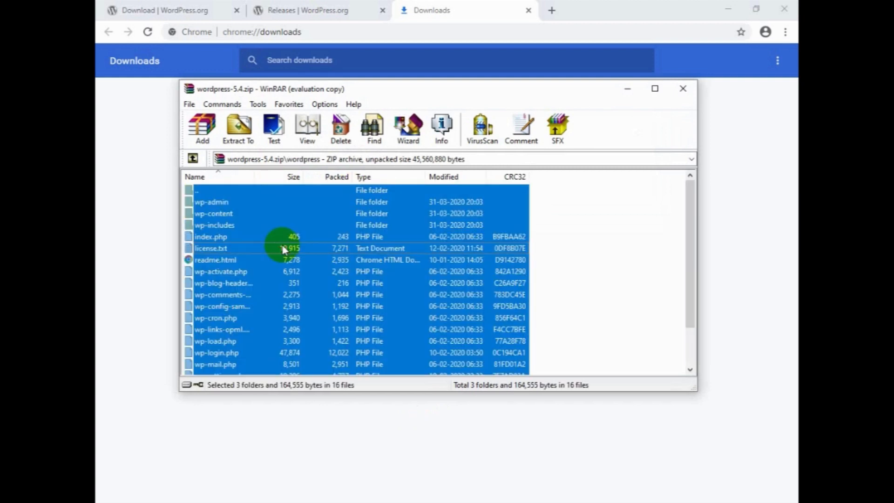
left_click(238, 129)
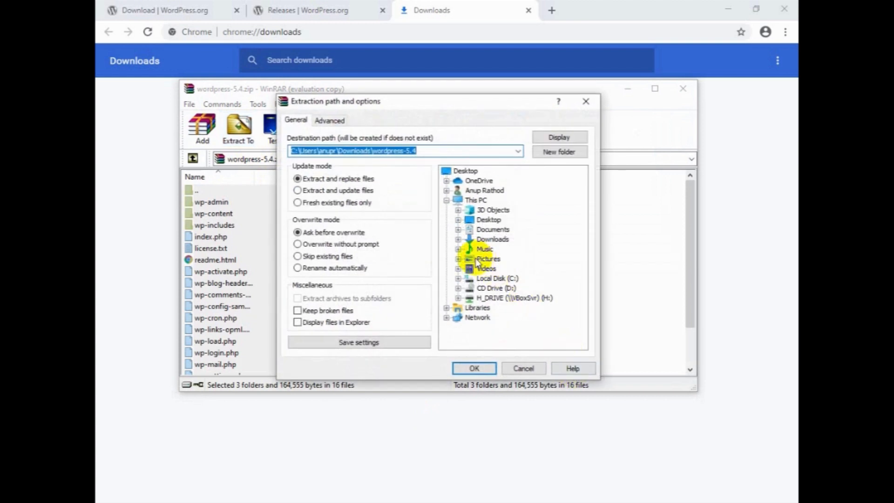
left_click(458, 281)
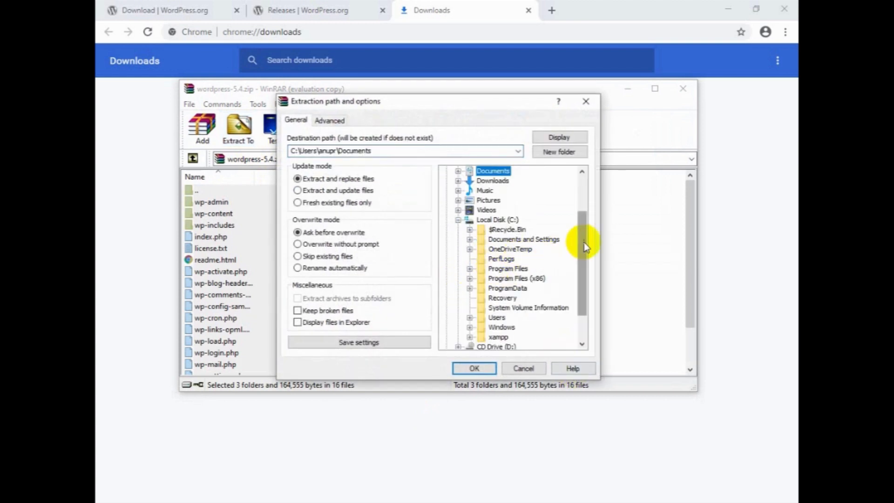
left_click_drag(584, 242, 580, 287)
left_click(469, 298)
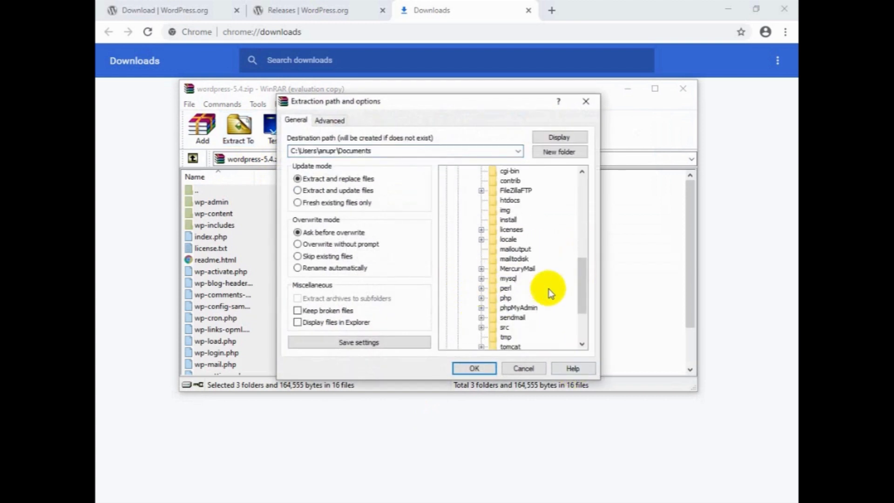
scroll(516, 284, "up", 2)
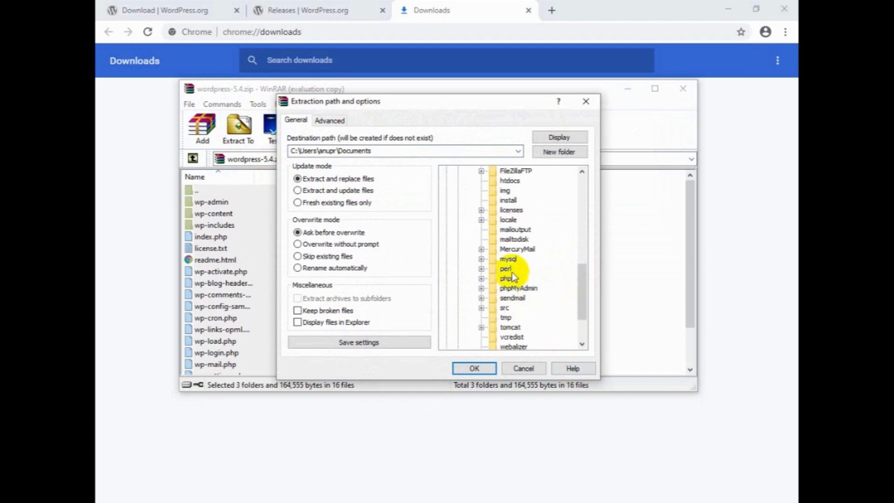
left_click(510, 179)
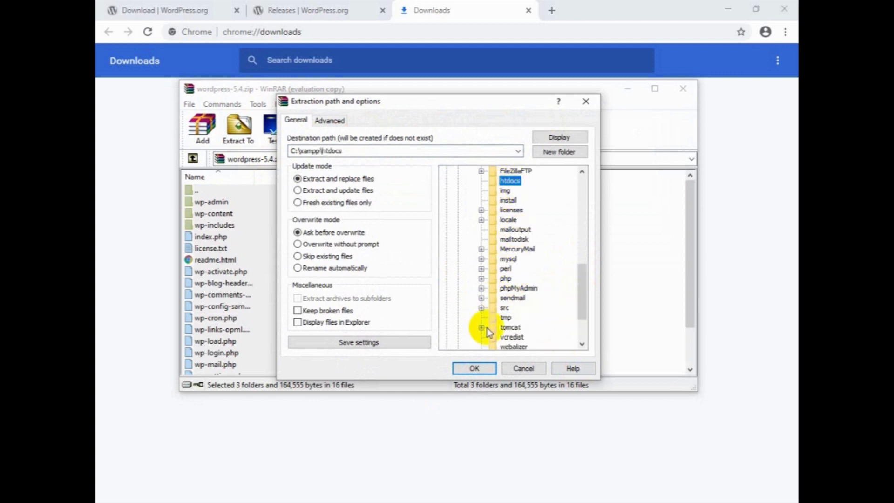
left_click(474, 367)
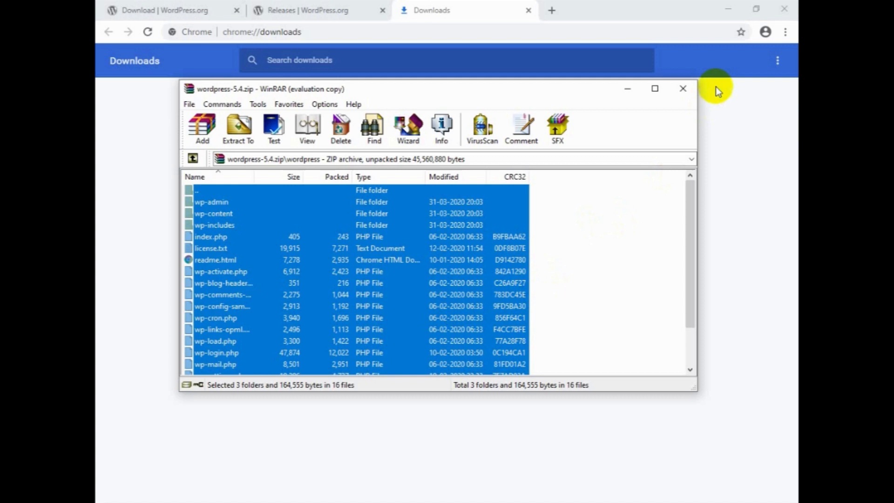
Close WinRAR, the Downloads tab and the Chrome window.
left_click(683, 89)
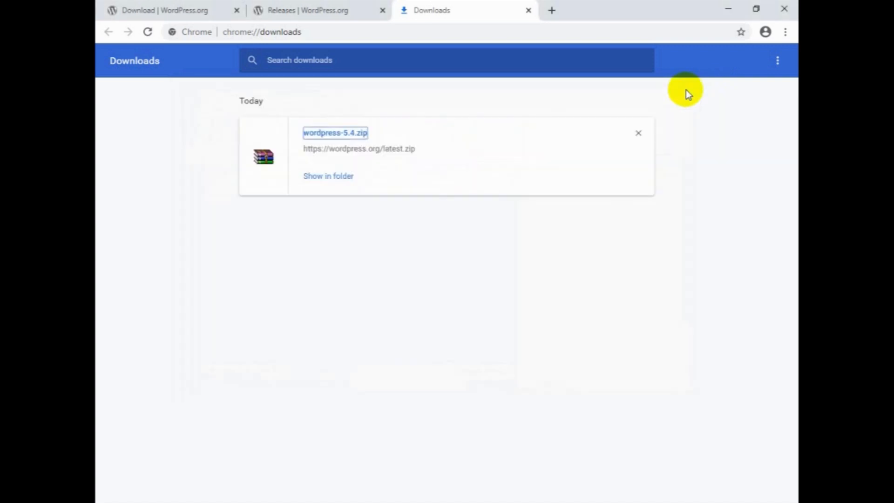
left_click(529, 10)
left_click(790, 6)
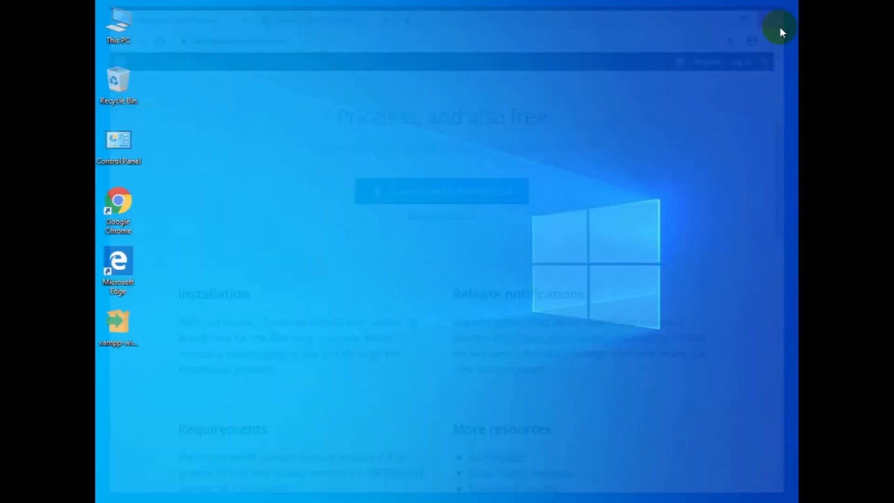
Open C:\xampp\htdocs in File Explorer to check the extracted WordPress files.
double_click(122, 29)
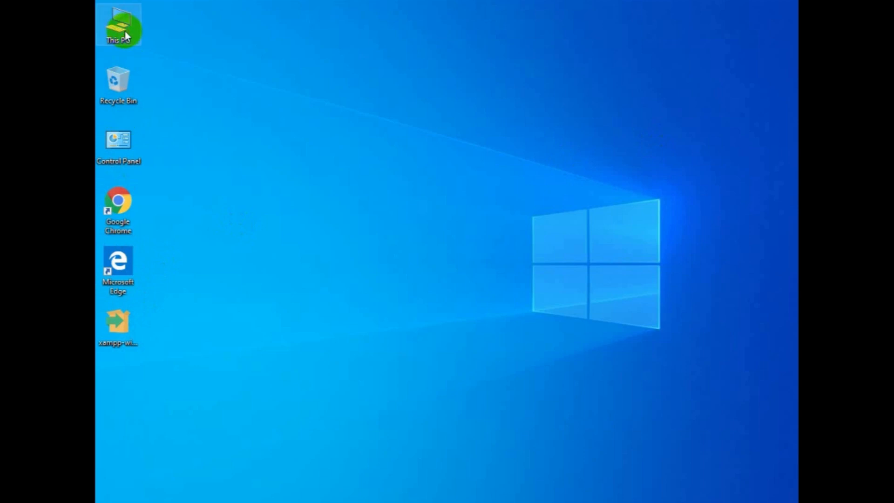
left_click(391, 331)
double_click(391, 331)
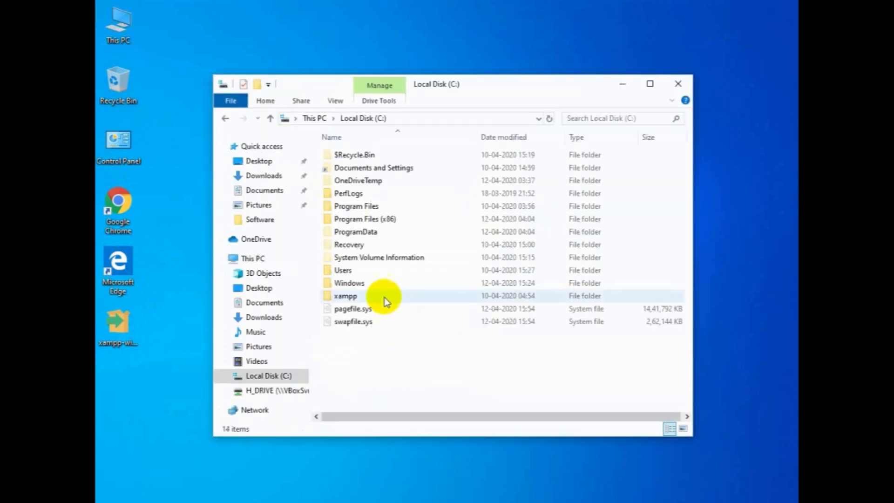
double_click(348, 297)
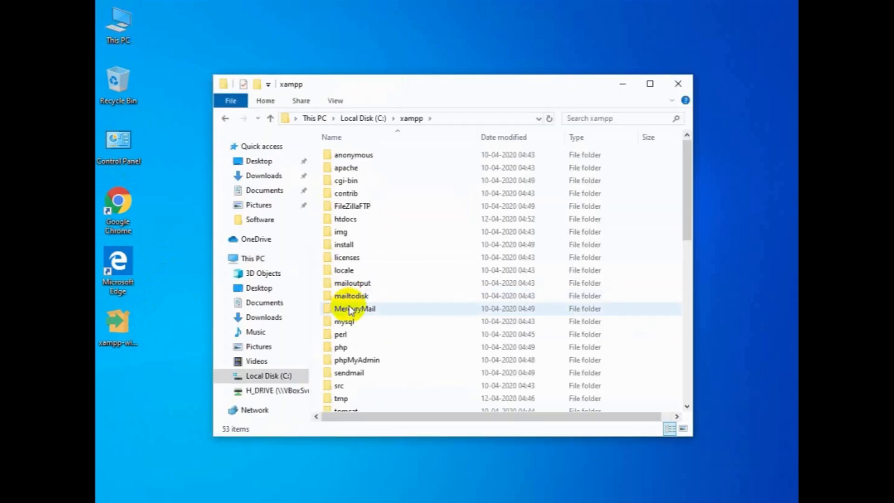
double_click(357, 219)
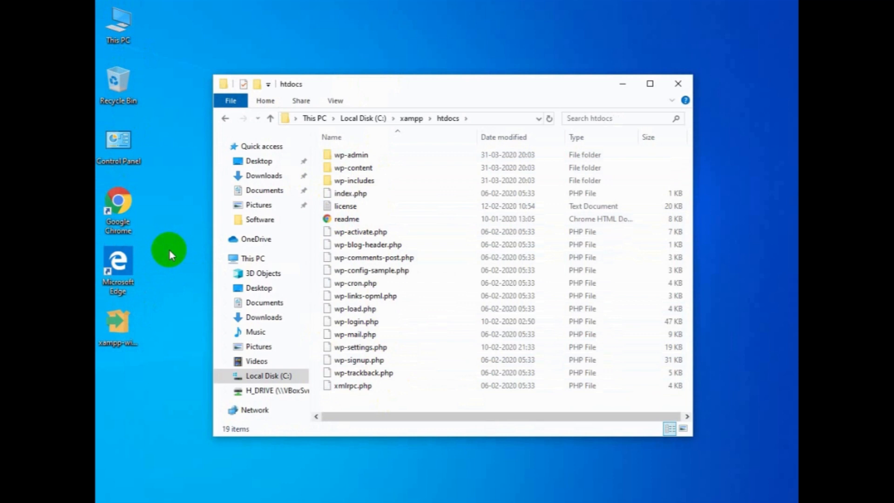
Open Chrome, browse to localhost, then close the browser.
double_click(125, 221)
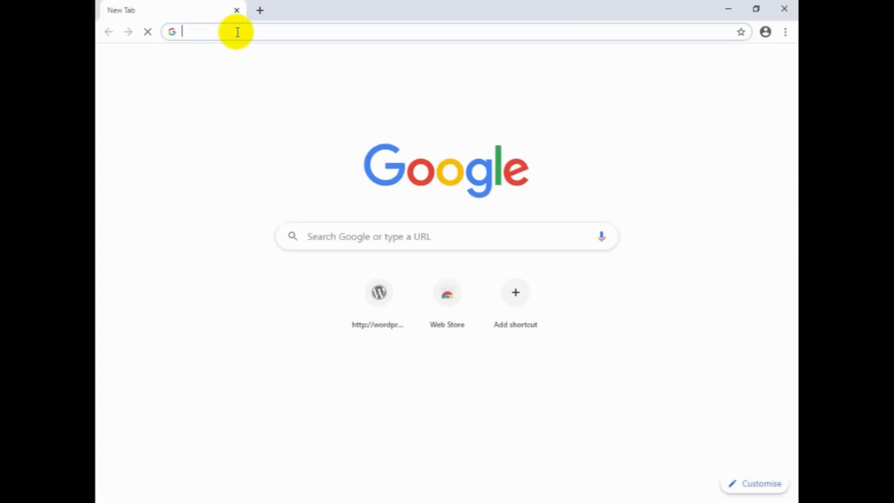
type("local")
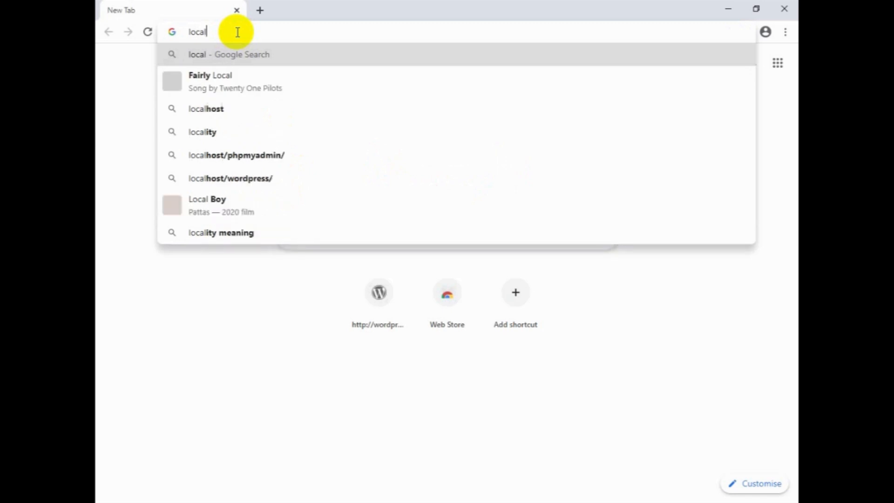
type("host")
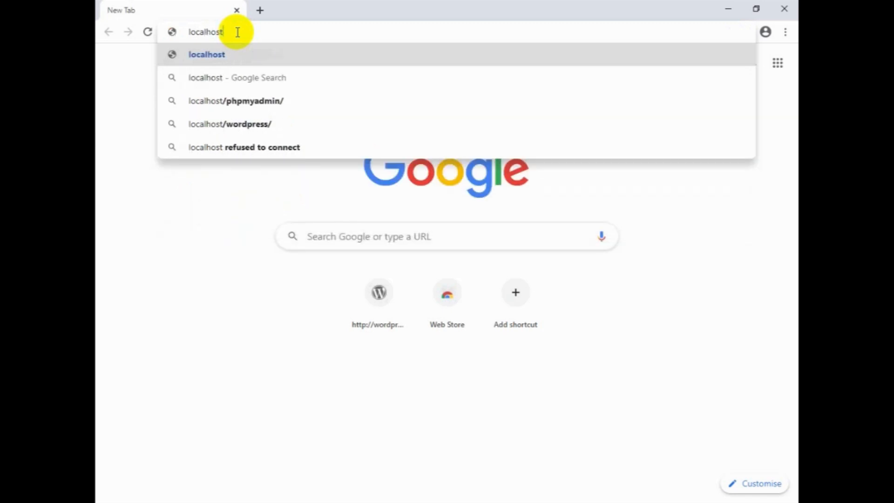
key("Return")
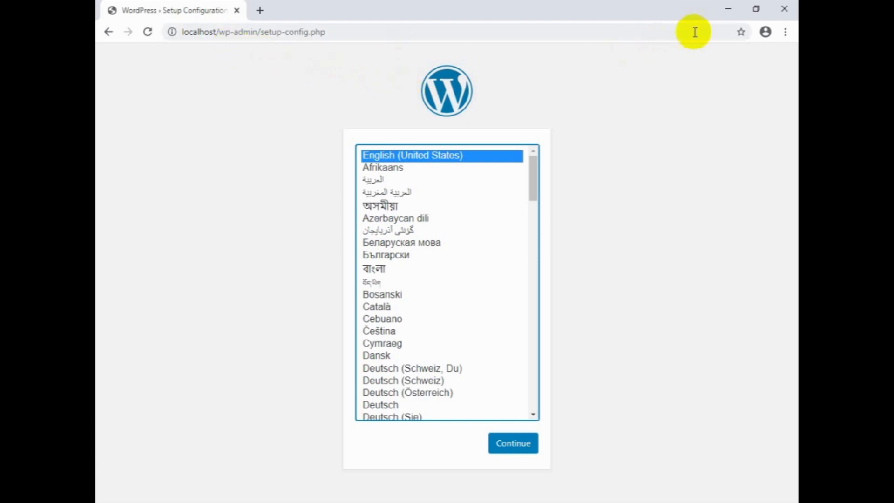
left_click(785, 10)
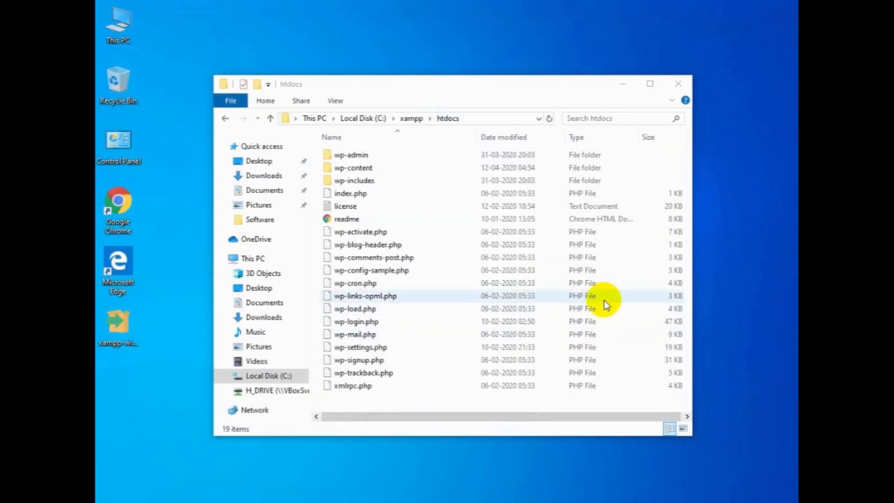
Open the C:\Windows\System32\drivers\etc folder in a new File Explorer window.
left_click(678, 84)
double_click(119, 26)
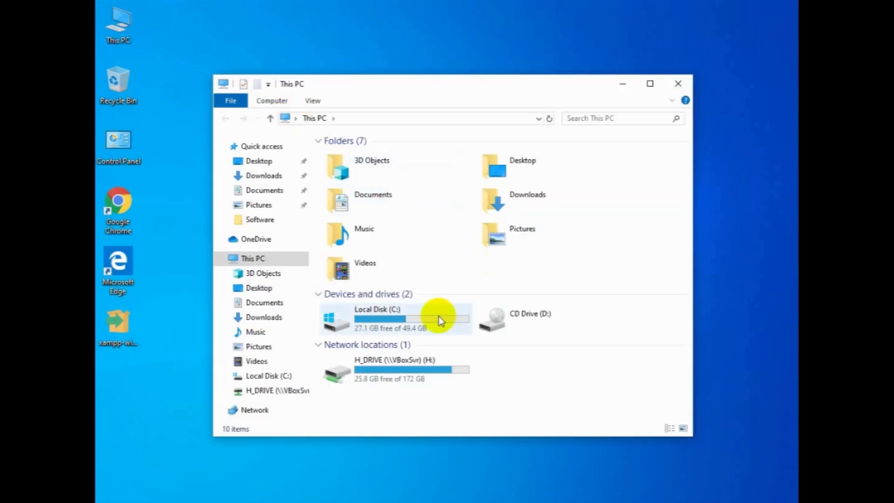
double_click(439, 318)
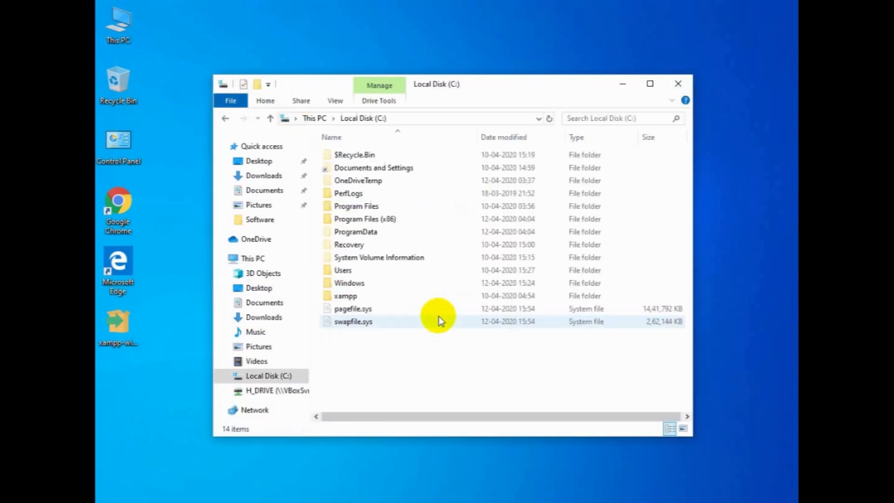
double_click(365, 283)
scroll(370, 329, "down", 14)
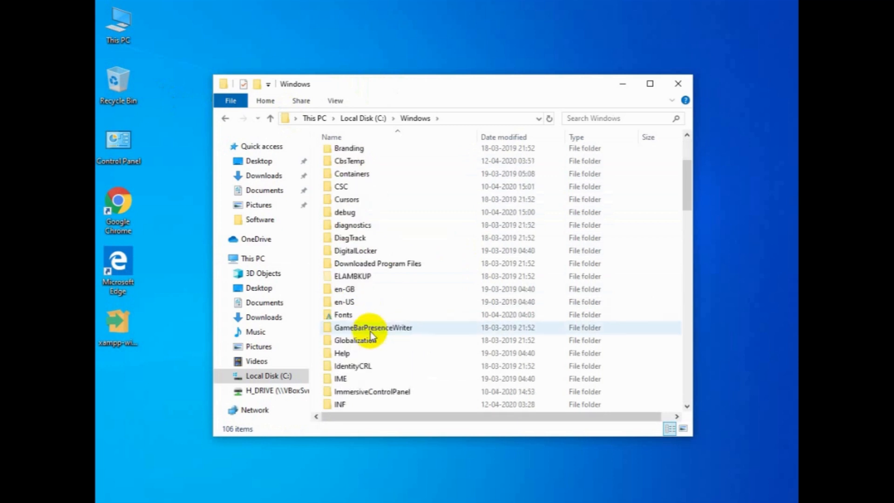
scroll(370, 332, "down", 9)
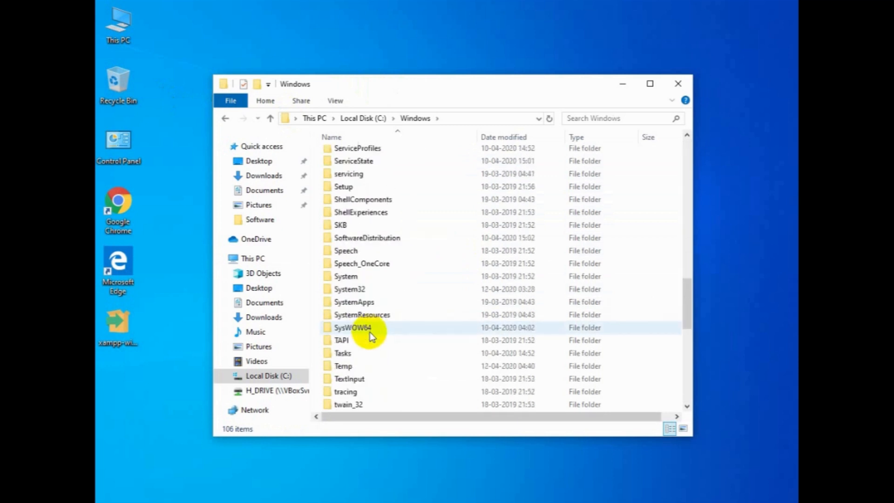
scroll(369, 270, "up", 2)
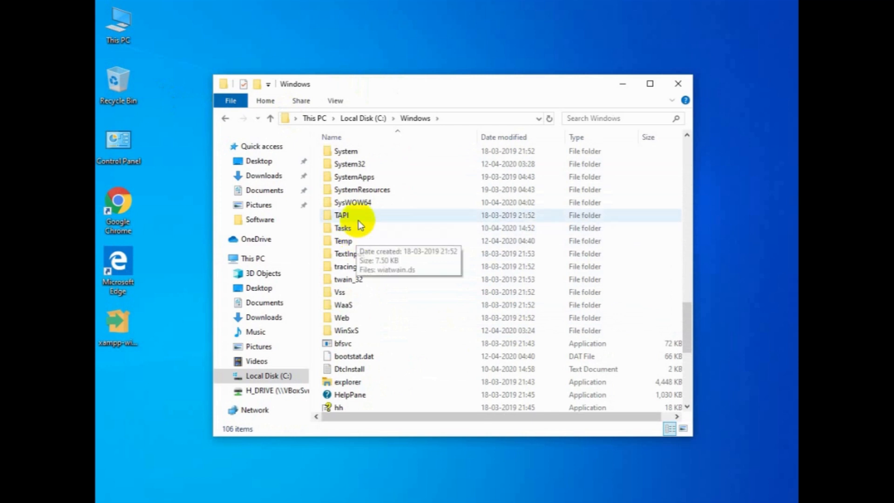
double_click(356, 164)
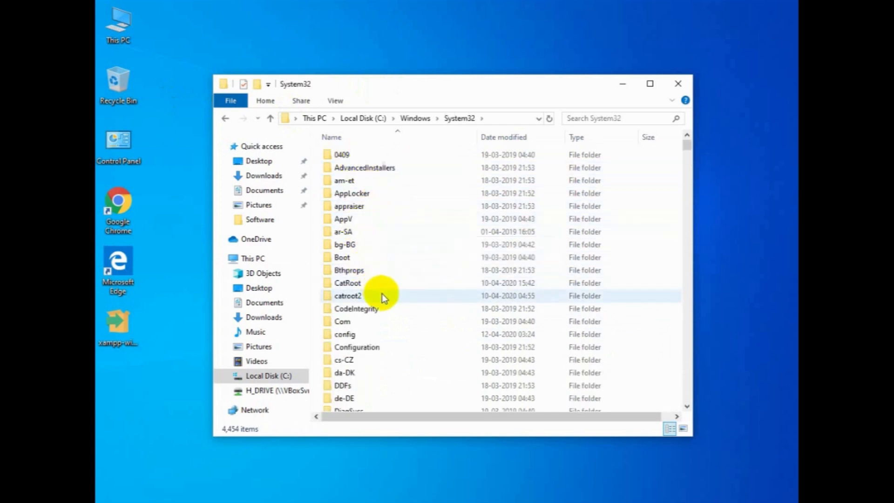
scroll(382, 317, "down", 2)
scroll(368, 364, "down", 1)
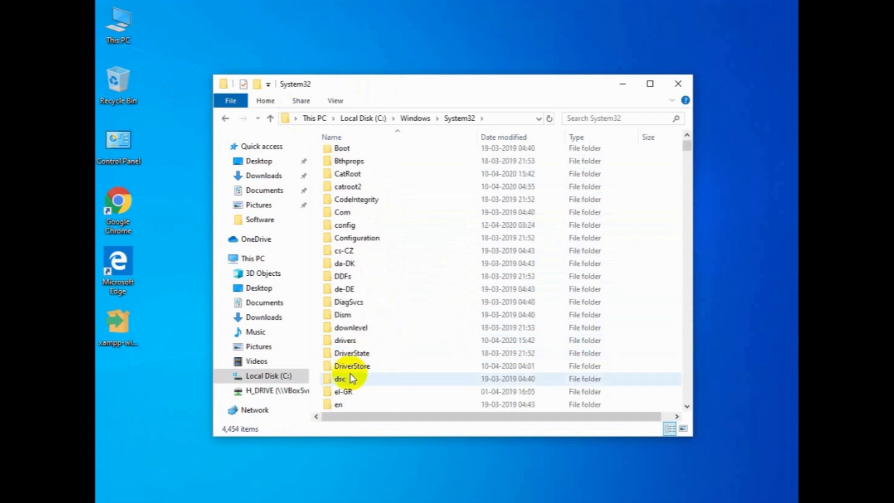
double_click(344, 341)
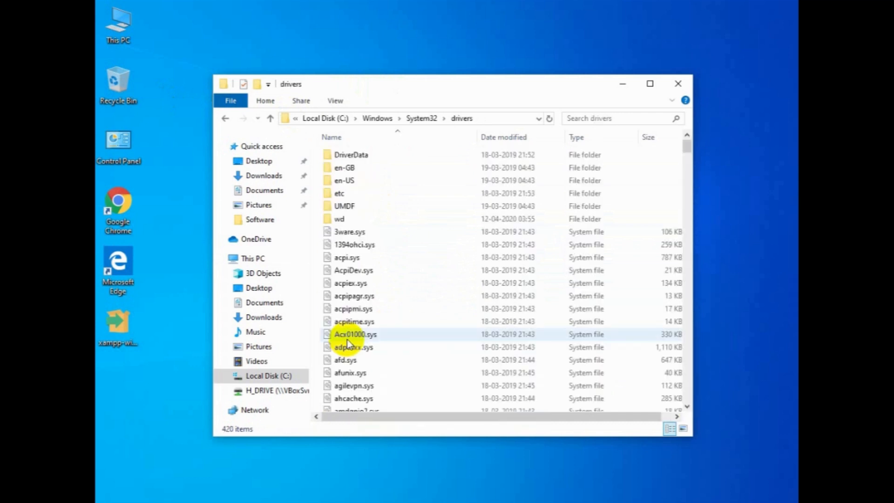
left_click(352, 196)
double_click(353, 196)
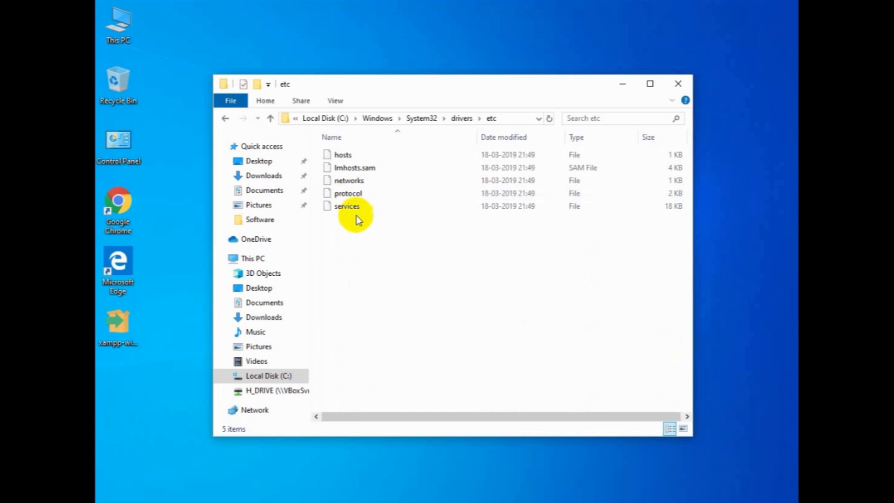
Open the hosts file with Notepad.
double_click(358, 157)
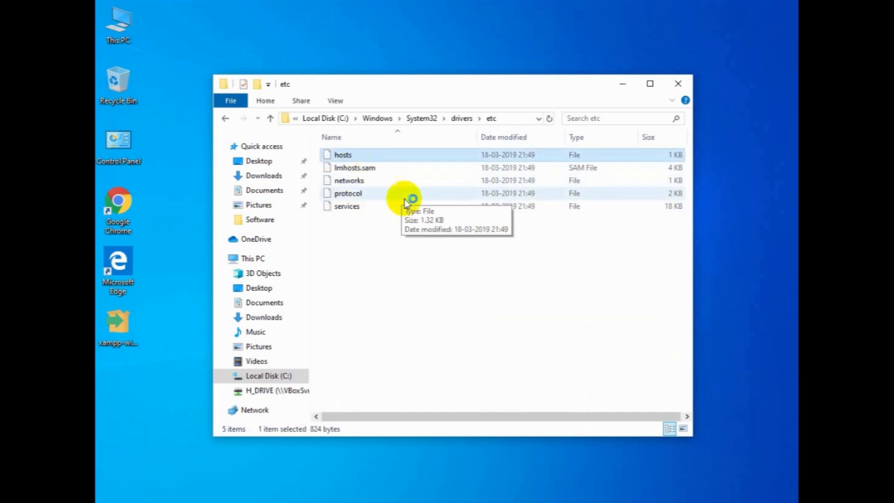
left_click(385, 215)
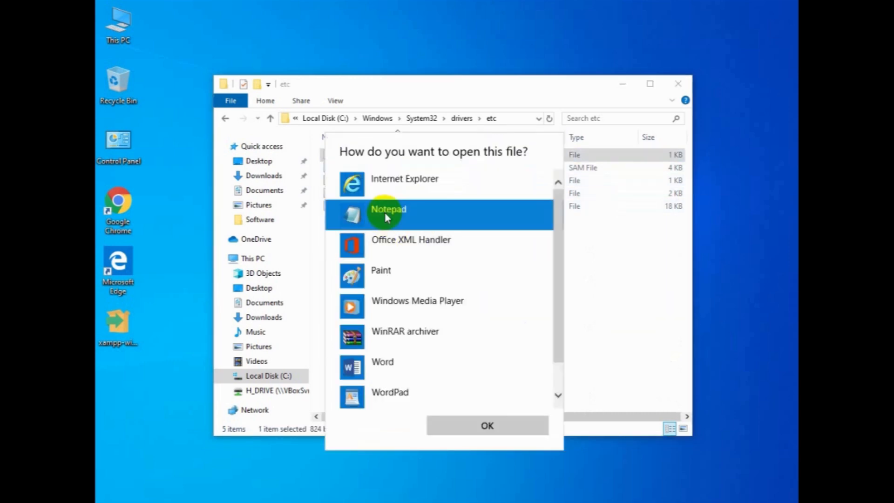
left_click(479, 429)
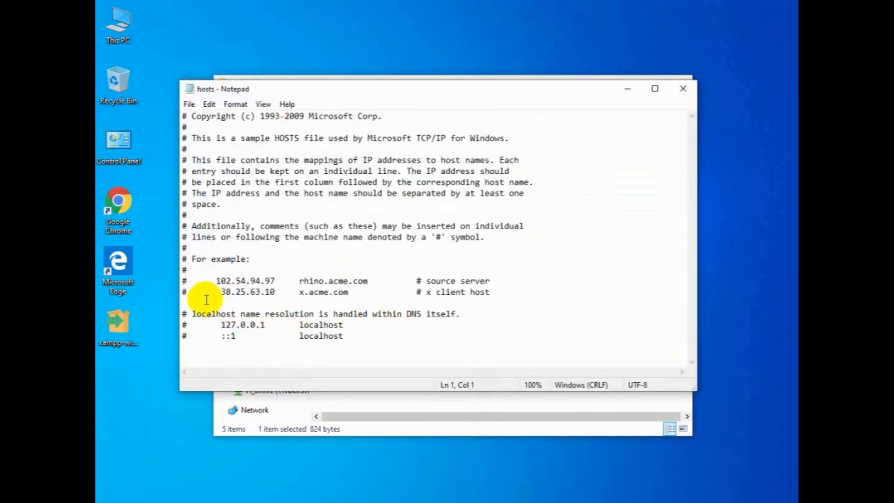
Examine the commented localhost entries at the end of the hosts file.
left_click(349, 336)
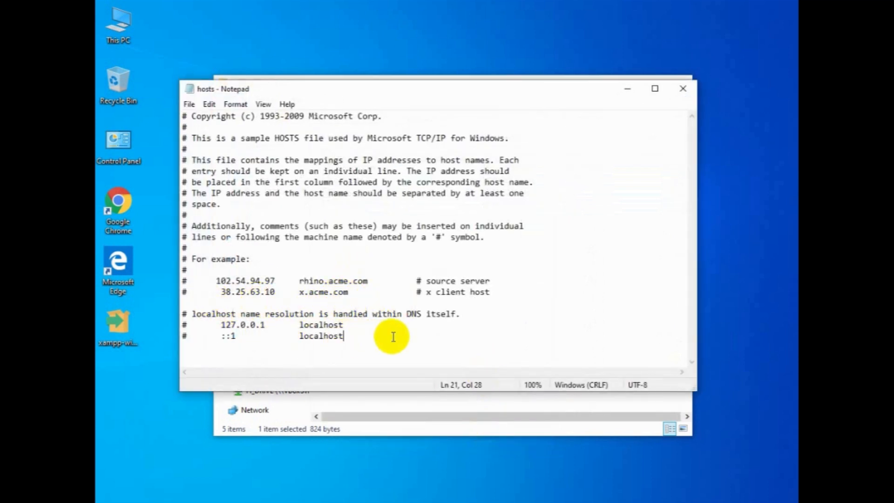
left_click_drag(269, 324, 226, 322)
left_click(224, 325)
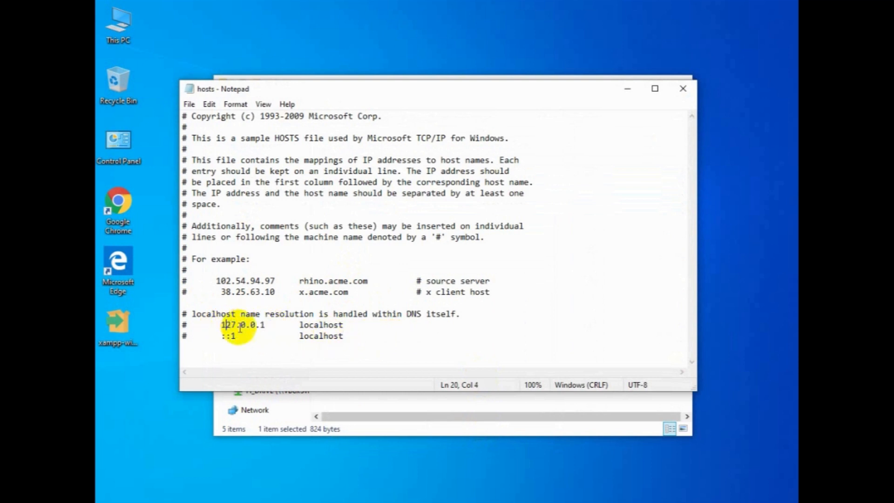
left_click(347, 337)
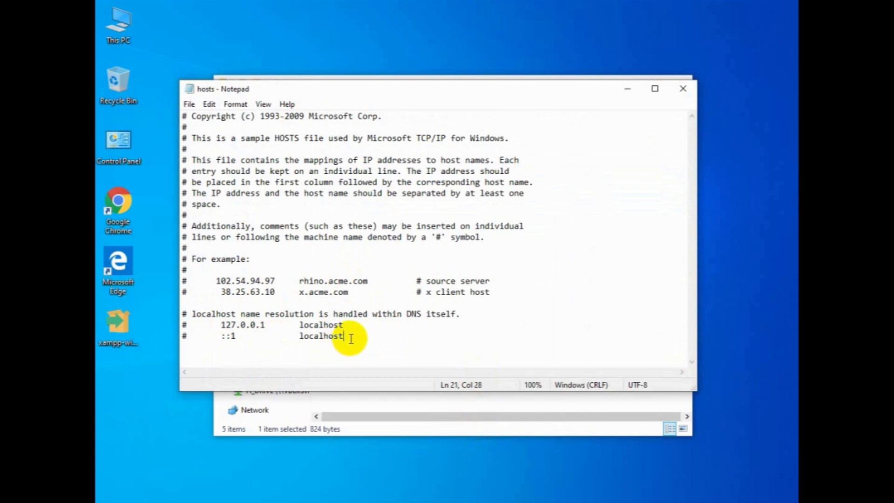
Add a hosts file line mapping 127.0.0.1 to the custom .com domain name.
key("Return")
key("Return")
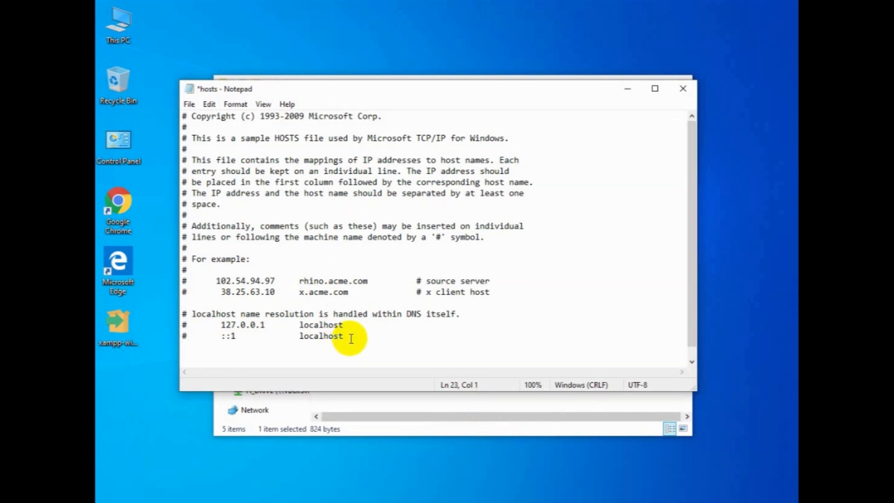
key("BackSpace")
type("127.0.0.1")
key("Tab")
type("anup")
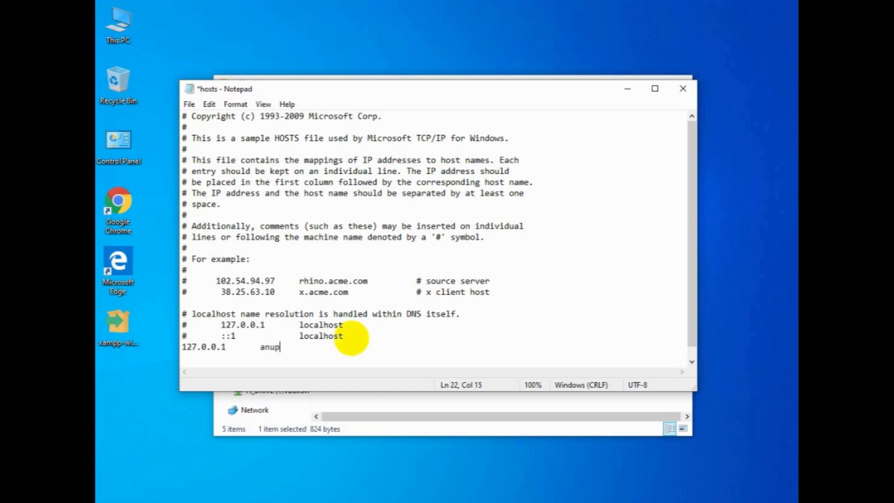
type("rathod.com")
key("Return")
Add a second line mapping 127.0.0.1 to the www version of the same domain.
type("1")
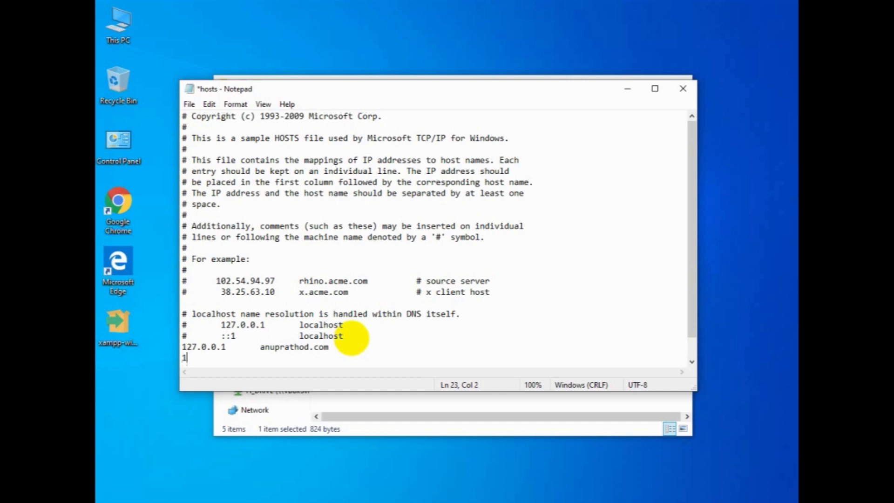
type("27.0.0.")
type("1")
key("BackSpace")
type("1")
key("Tab")
type("www.anupratho")
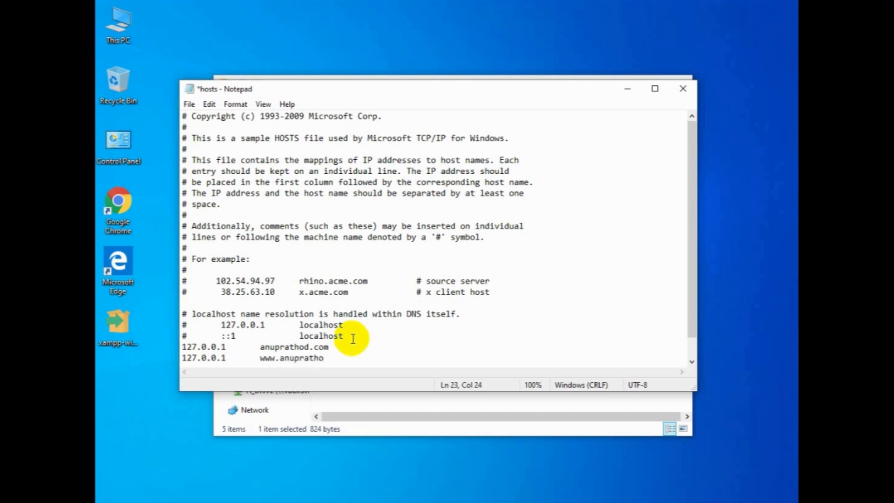
type("d.com")
key("Return")
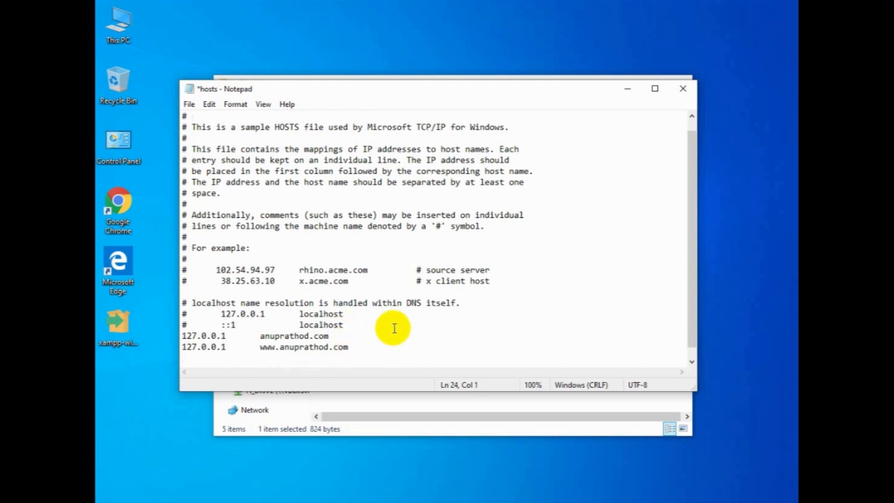
Save the hosts file and close Notepad.
key("ctrl+s")
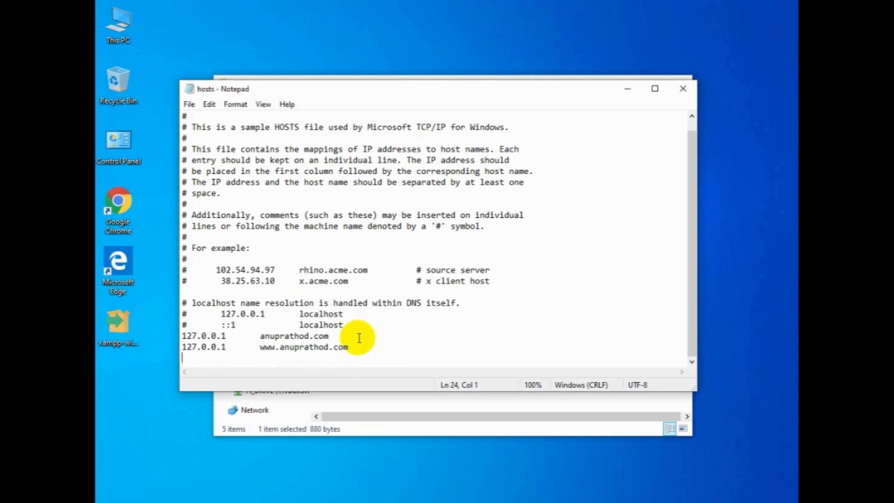
left_click(190, 104)
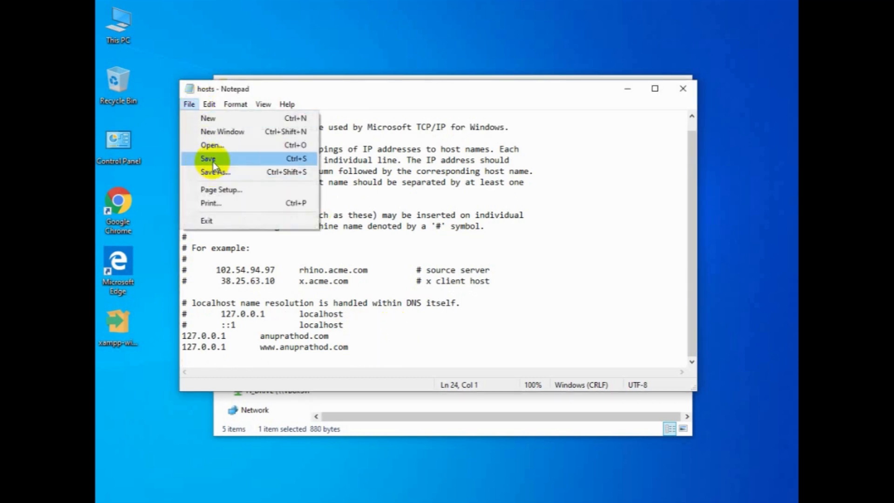
left_click(212, 161)
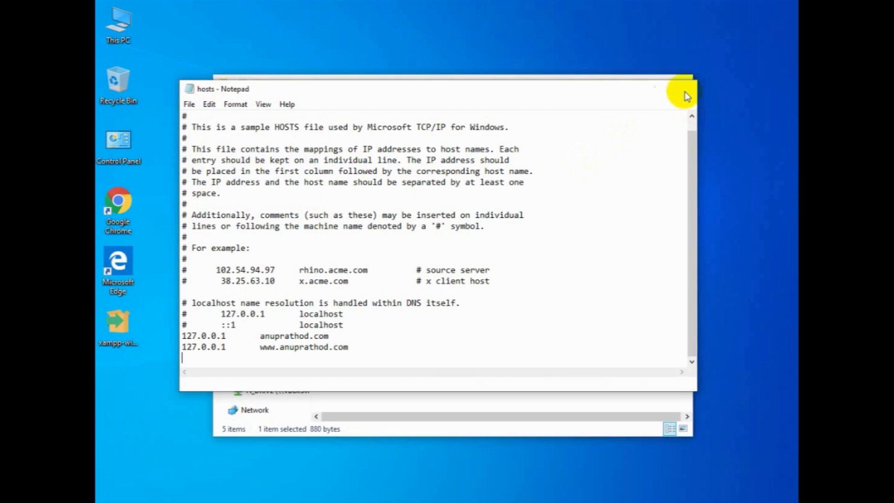
left_click(685, 93)
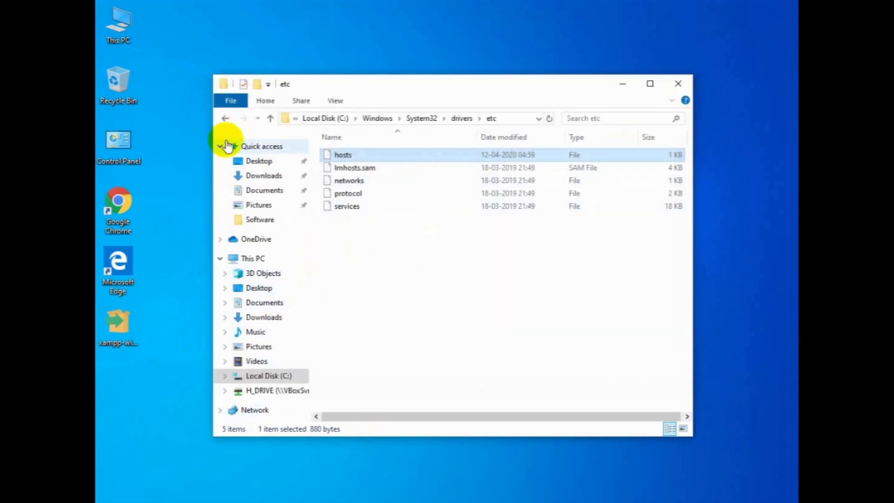
Open Chrome, browse to the custom domain, then close the browser.
left_click(123, 200)
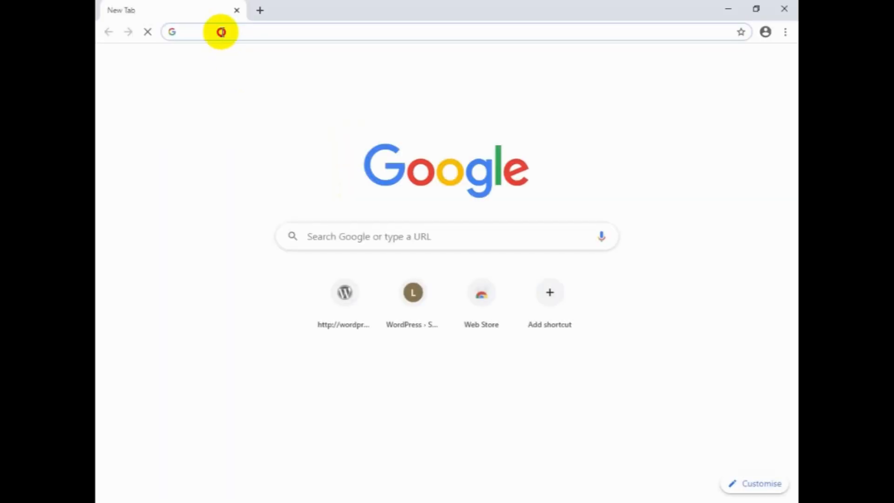
type("anu")
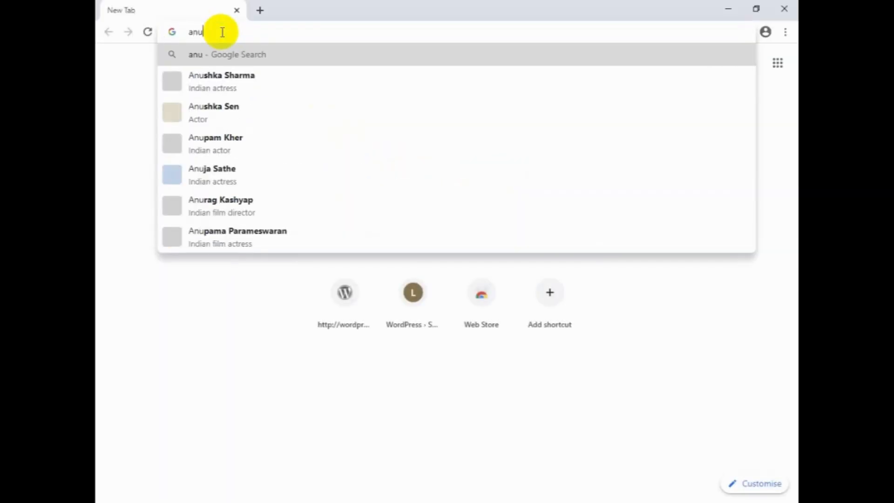
type("prath")
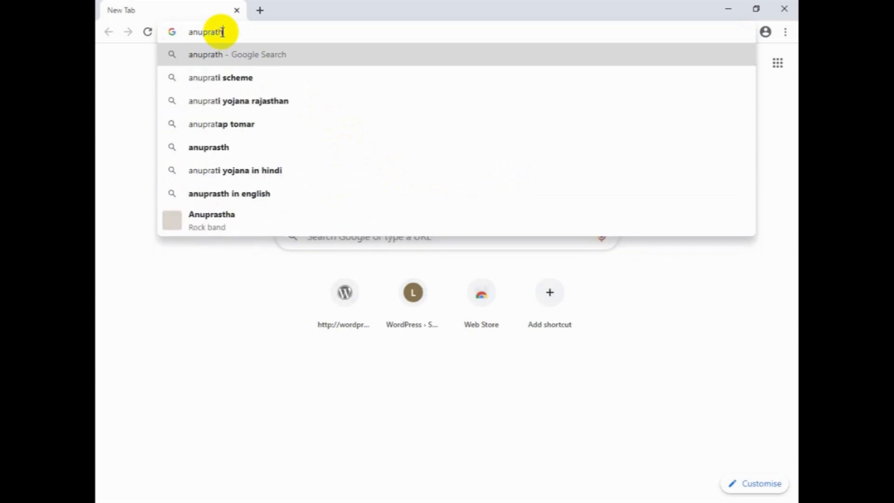
type("od.co")
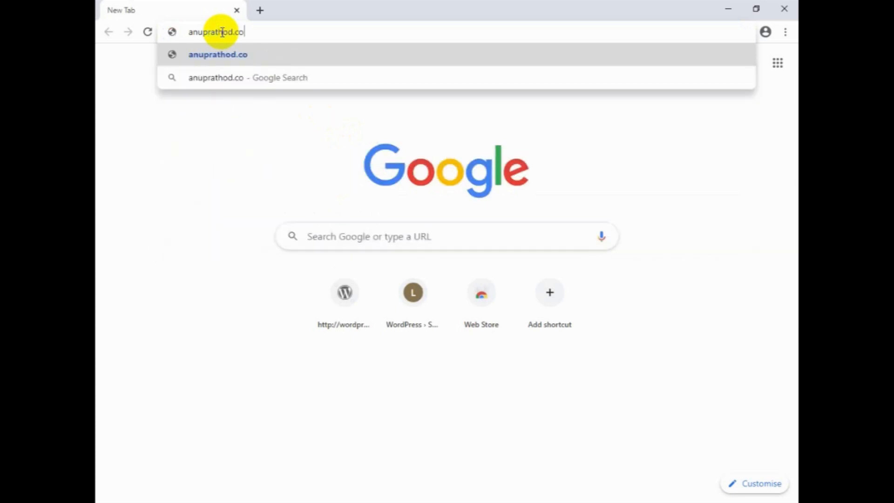
type("m")
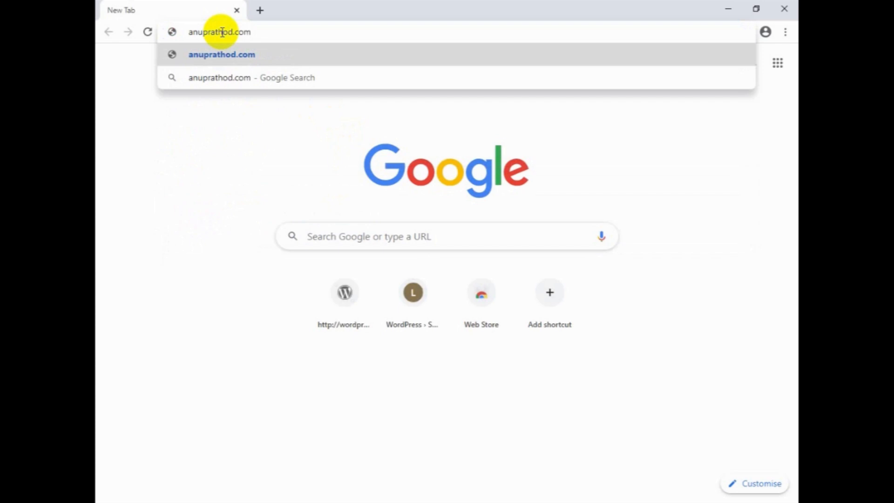
key("Return")
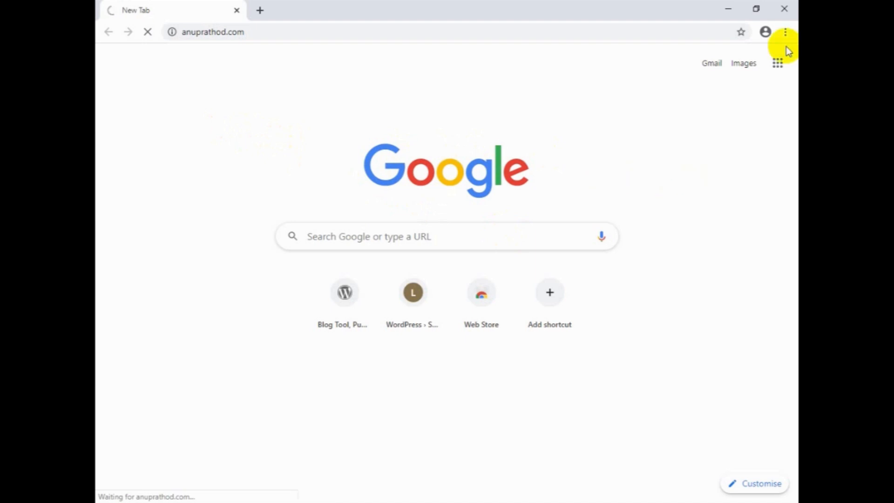
left_click(787, 9)
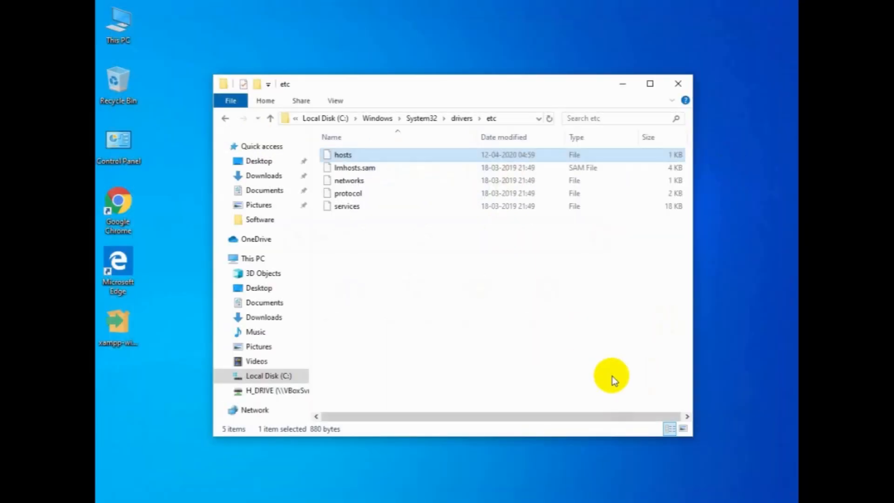
Close File Explorer and restart the MySQL and Apache modules in the XAMPP Control Panel.
left_click(677, 84)
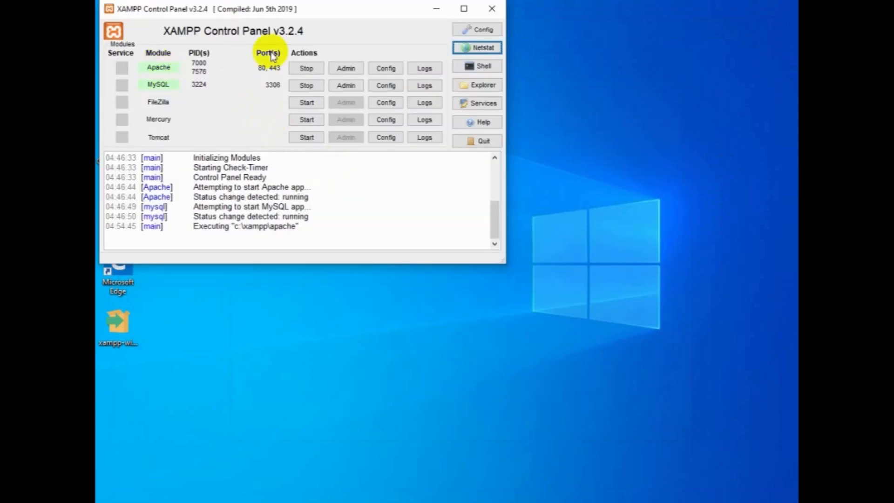
left_click(306, 86)
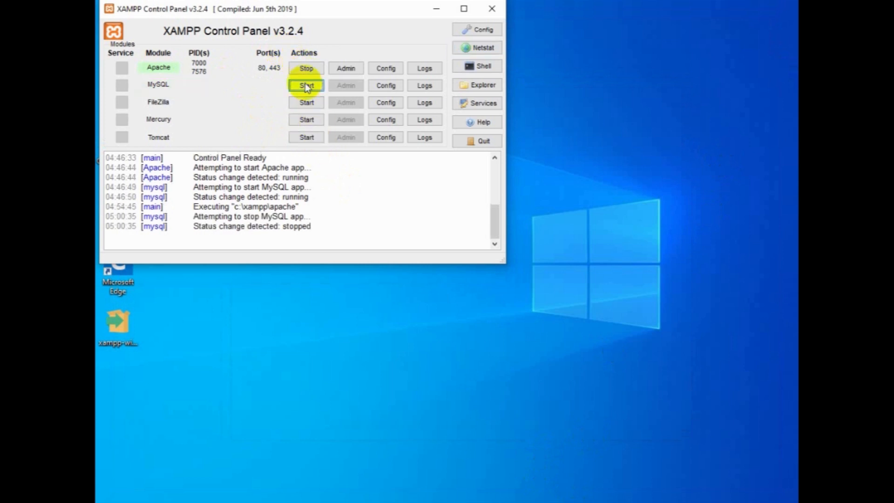
left_click(305, 69)
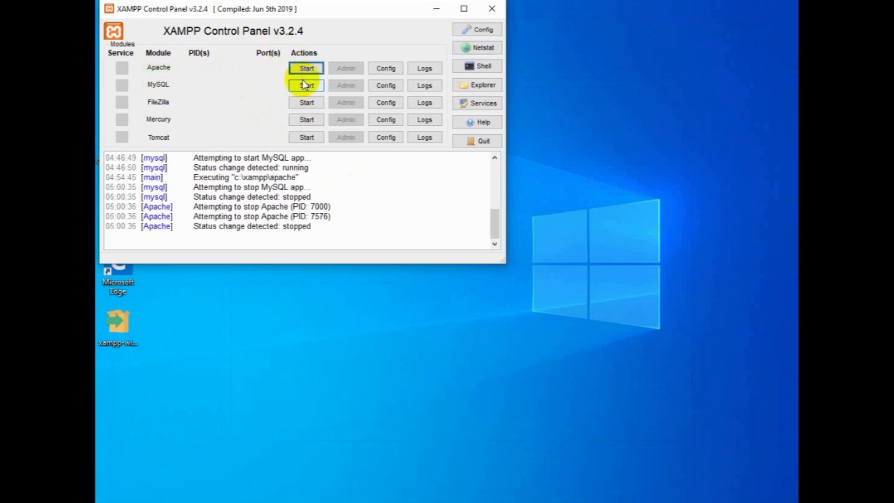
left_click(304, 69)
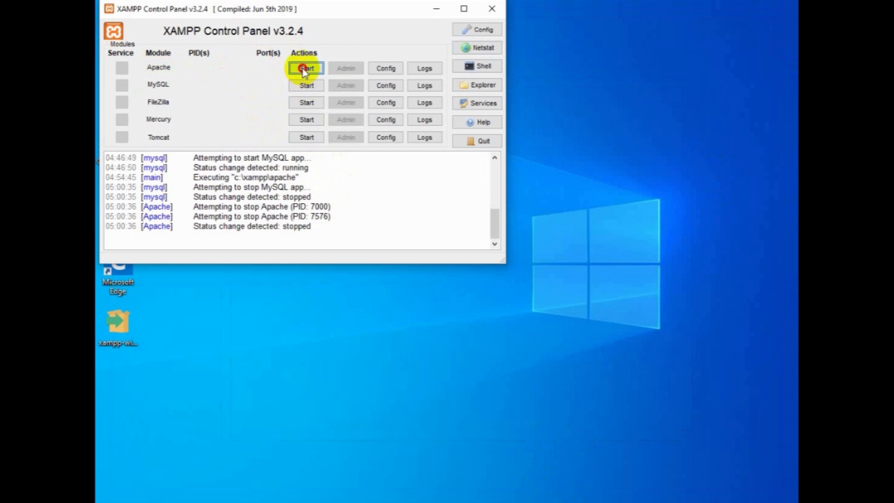
left_click(310, 87)
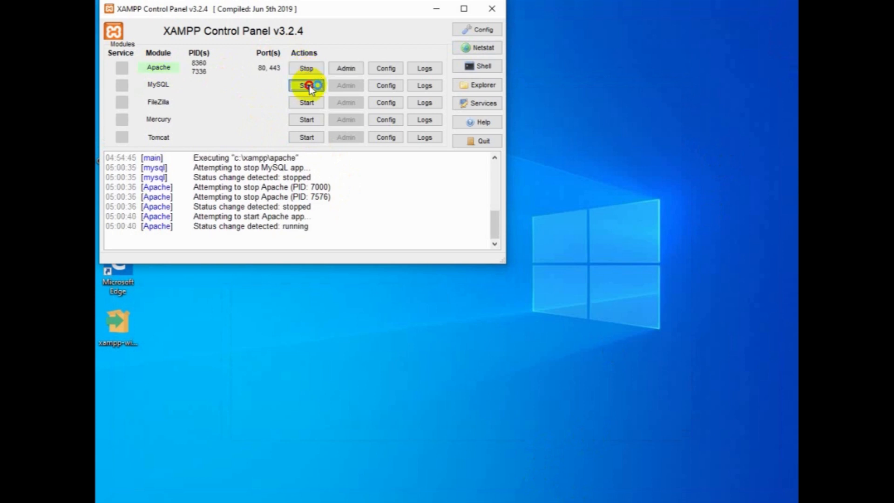
left_click(438, 9)
Open Chrome and browse to the custom domain to reach the WordPress setup page.
double_click(117, 212)
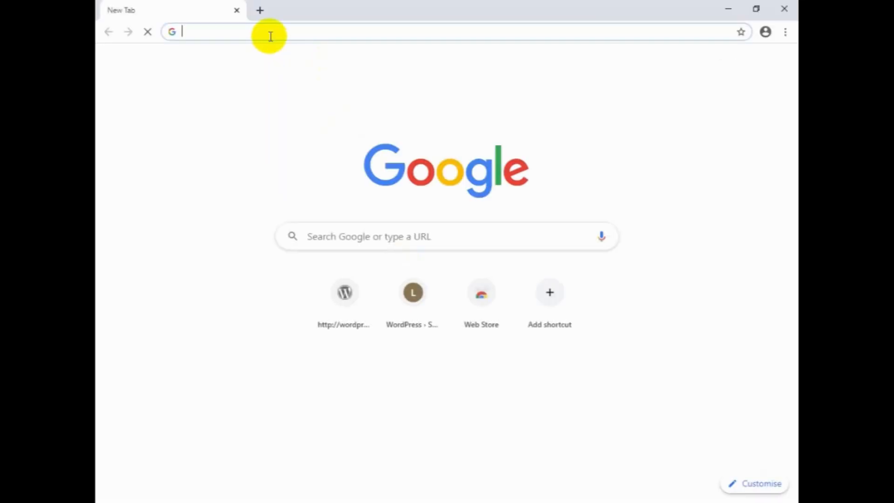
type("anuprath")
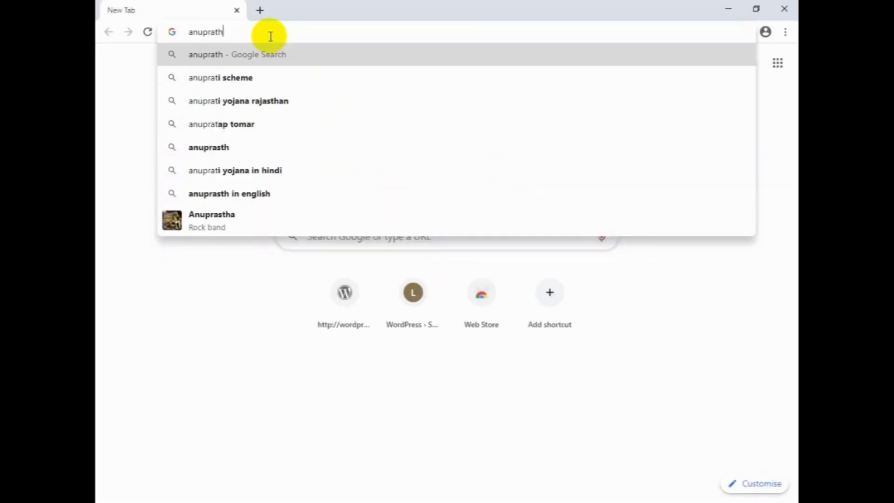
type("od.com")
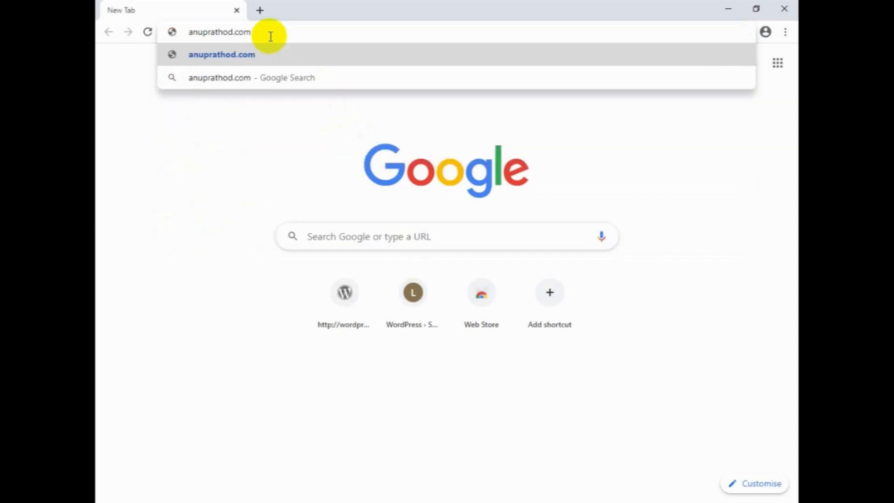
key("Return")
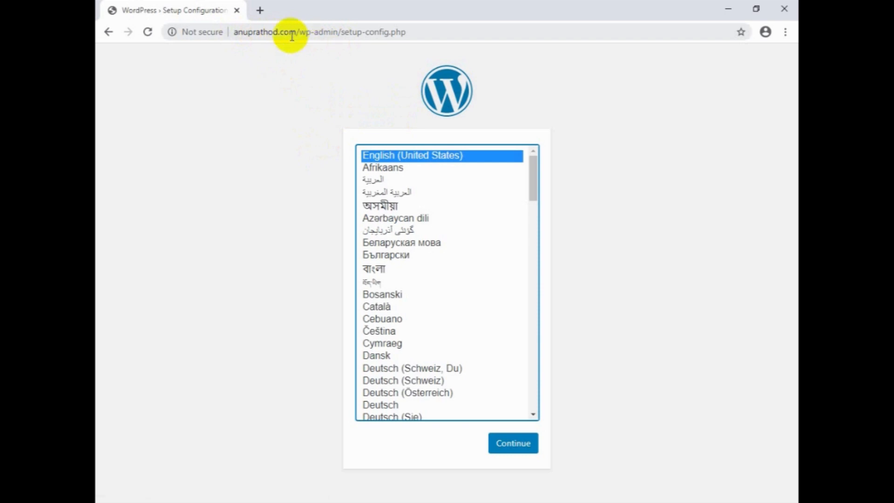
Open a new tab to try the www version of the domain, then close that tab.
left_click(260, 11)
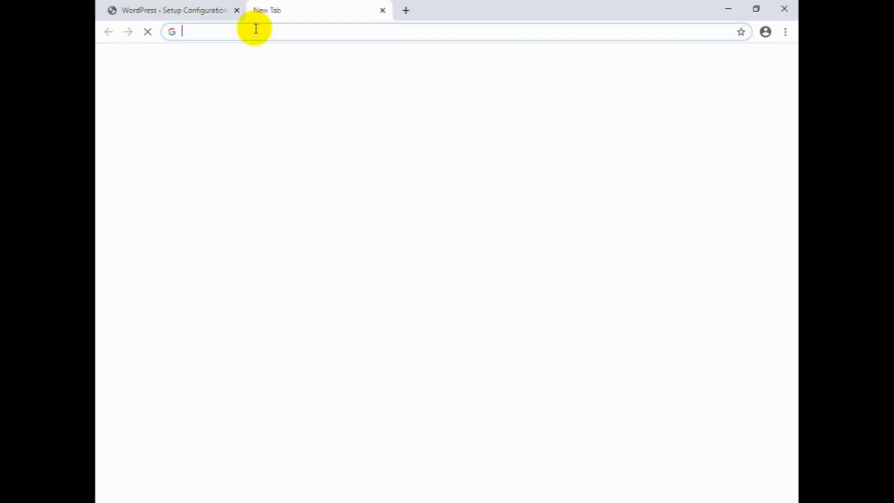
type("www")
key("BackSpace")
type(".")
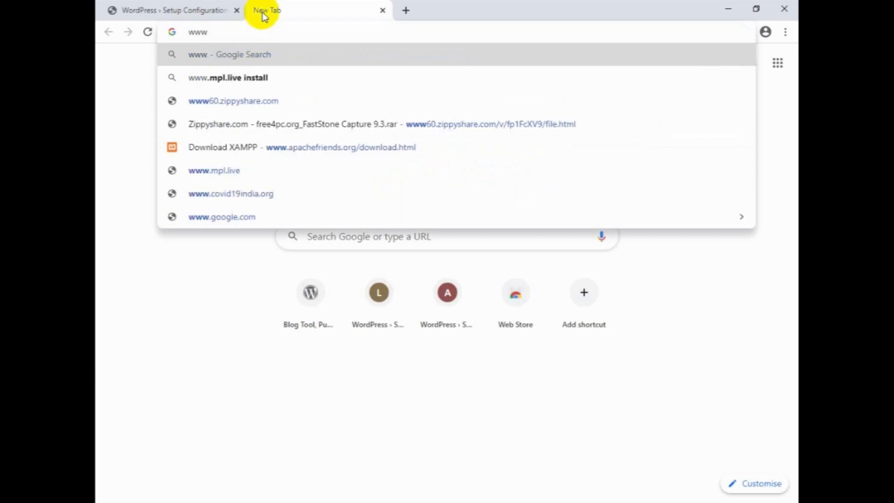
type("anup")
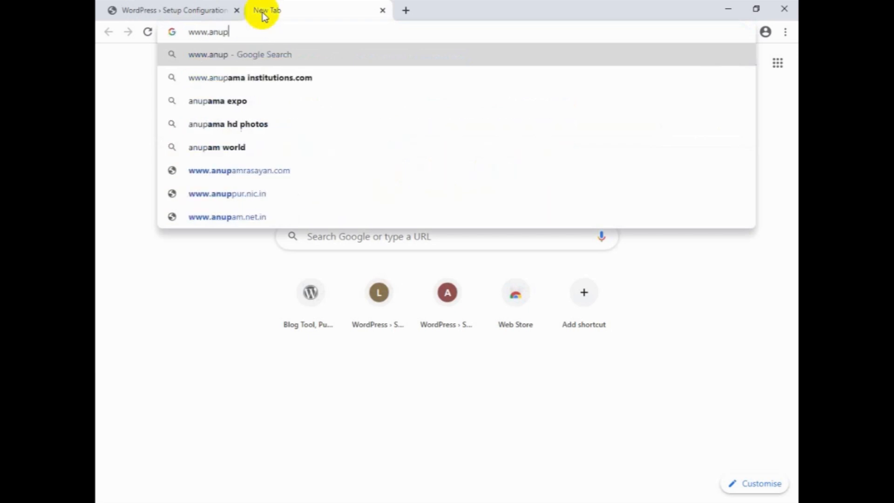
type("rathod.com")
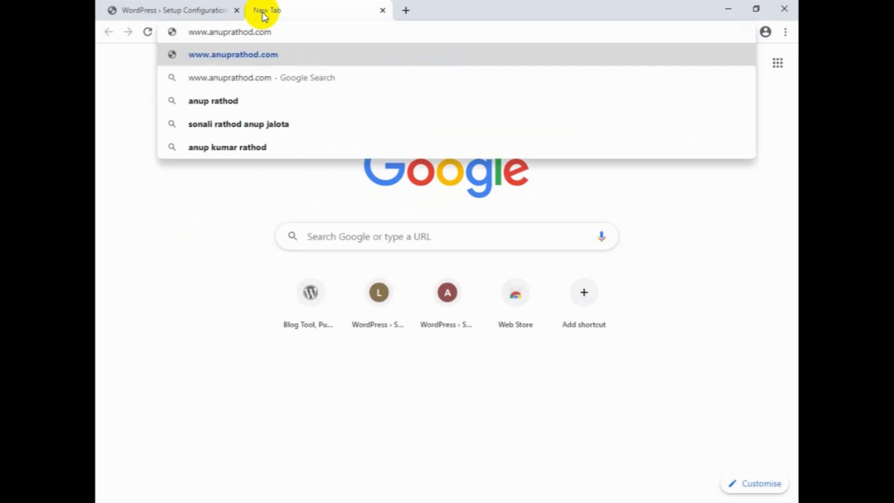
key("Return")
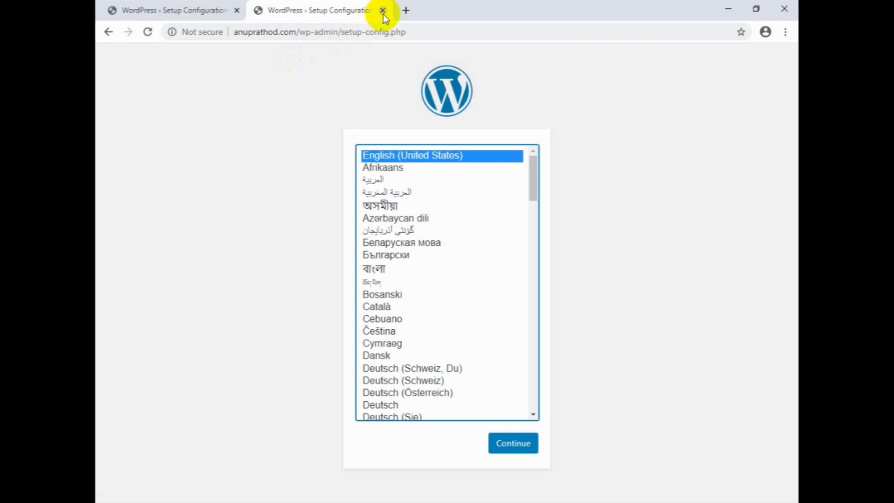
left_click(382, 11)
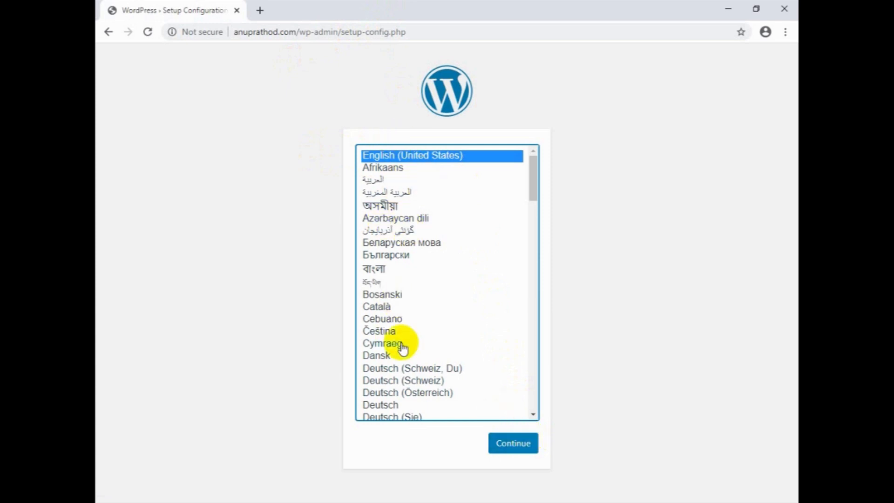
Continue the WordPress setup in English (United States) and proceed past the database requirements page.
left_click(510, 438)
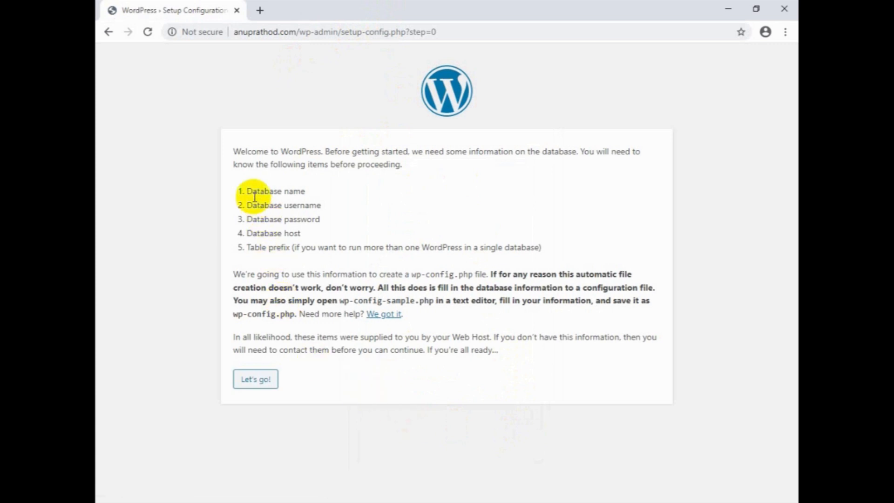
left_click_drag(247, 191, 261, 203)
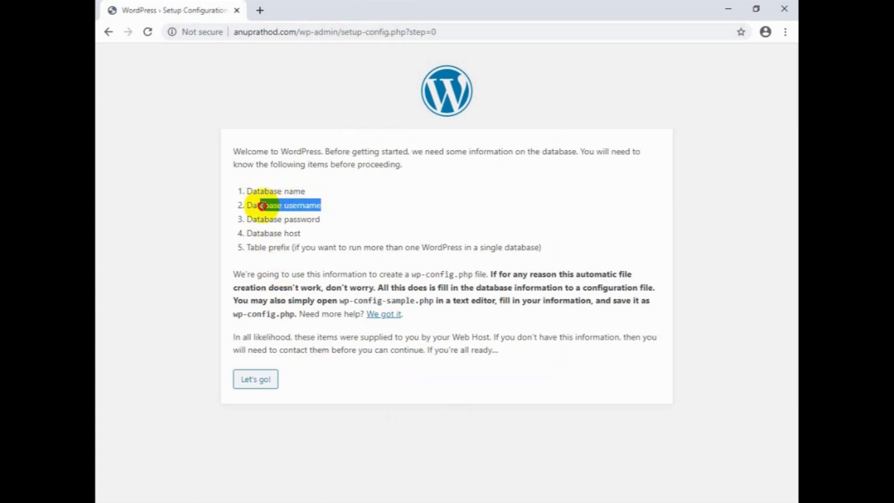
left_click_drag(321, 220, 239, 219)
left_click_drag(302, 234, 288, 248)
left_click(293, 252)
left_click(257, 381)
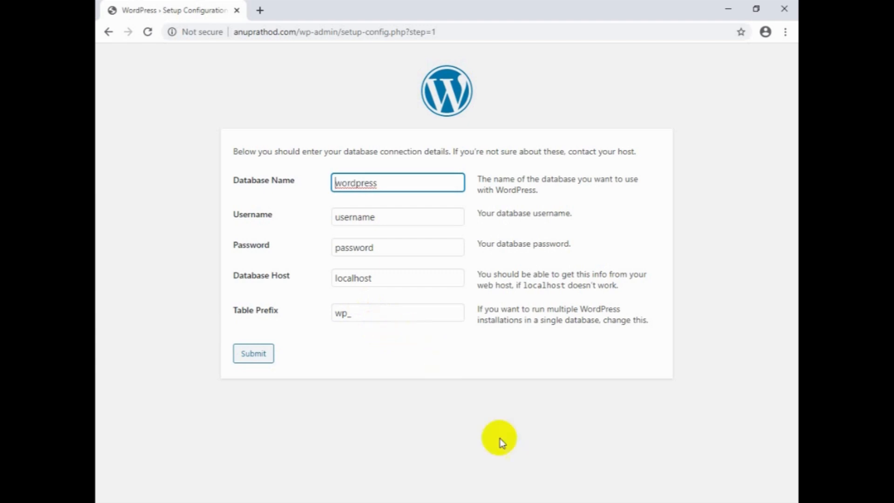
Switch to the XAMPP Control Panel and open the MySQL admin page in phpMyAdmin.
key("alt+Tab")
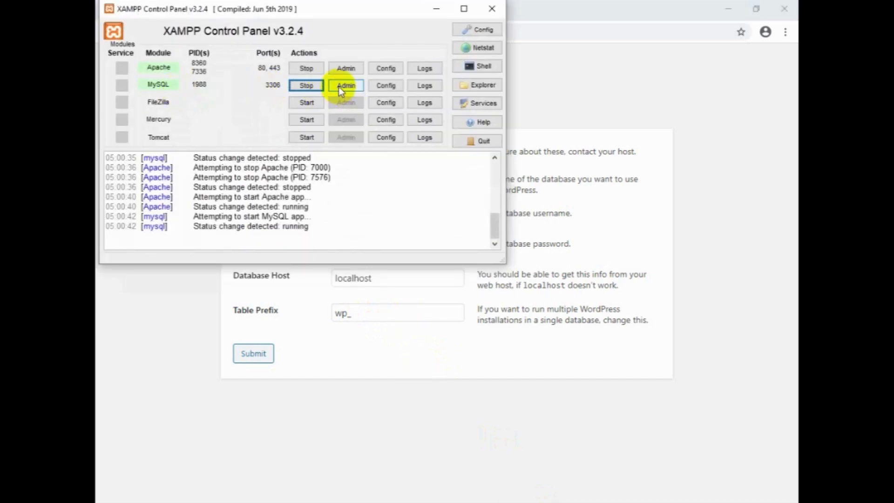
left_click(398, 70)
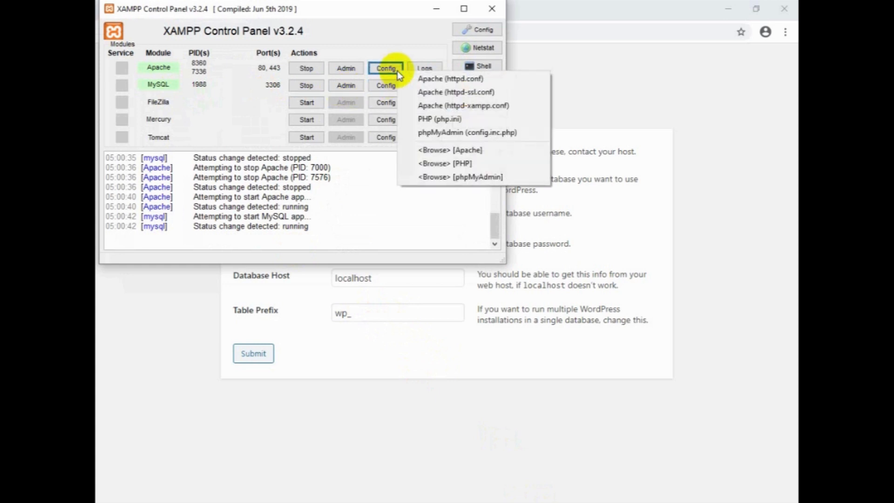
left_click(392, 87)
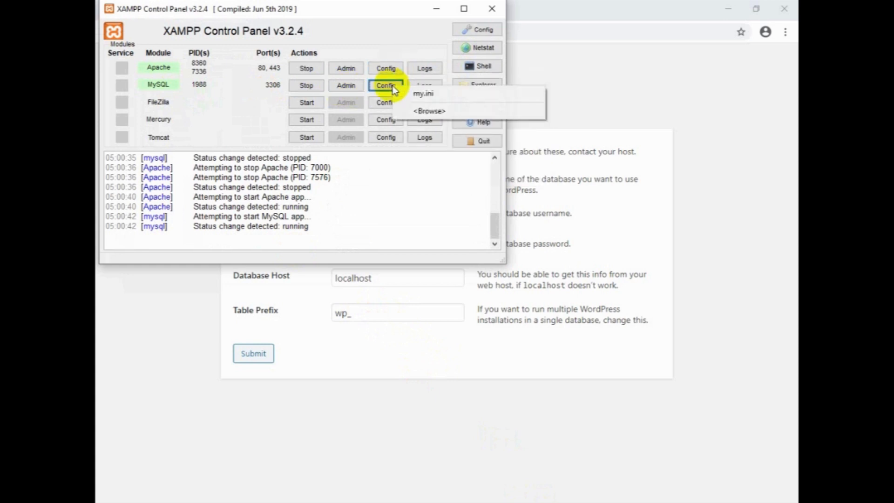
left_click(334, 87)
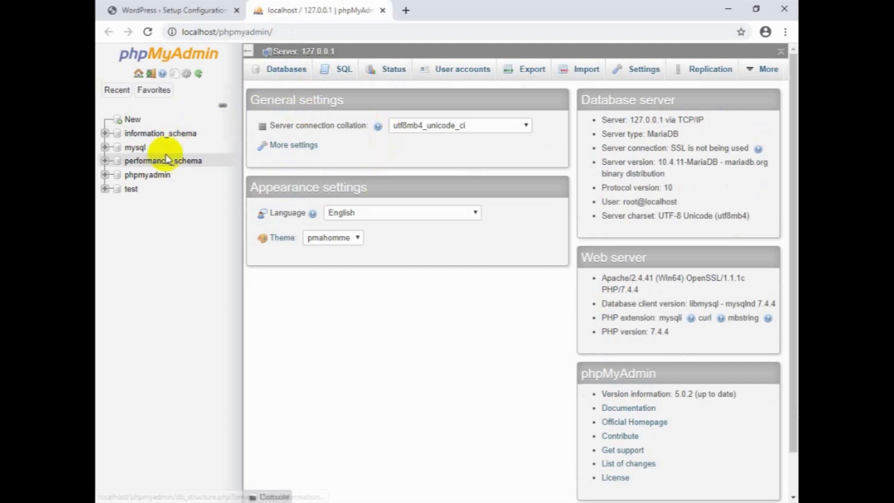
Open the Add user account form and enter the new MySQL user name with host name localhost.
left_click(130, 118)
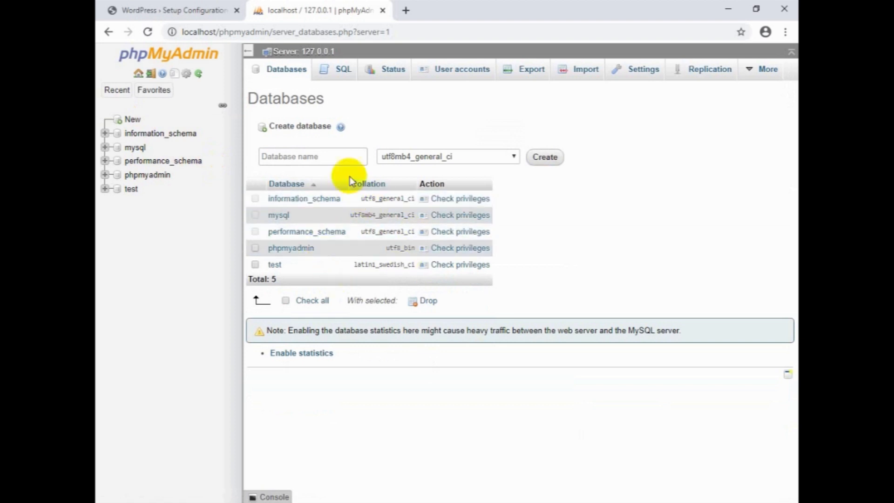
left_click(458, 76)
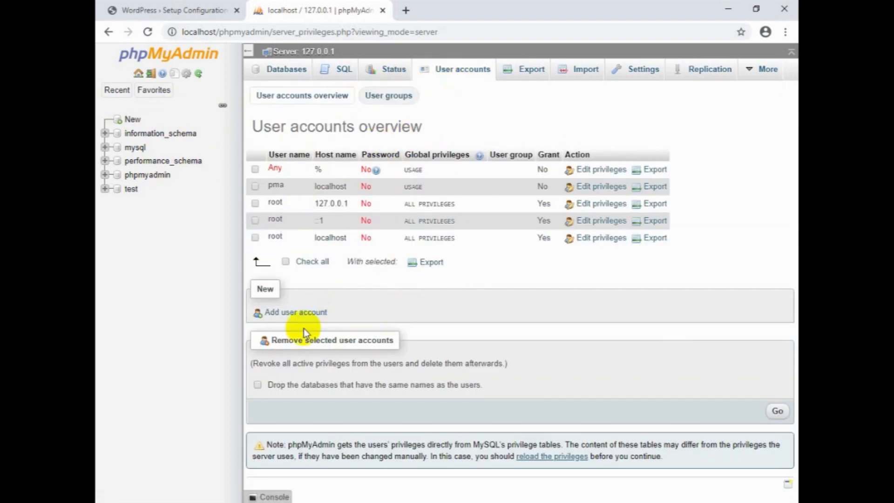
left_click(301, 316)
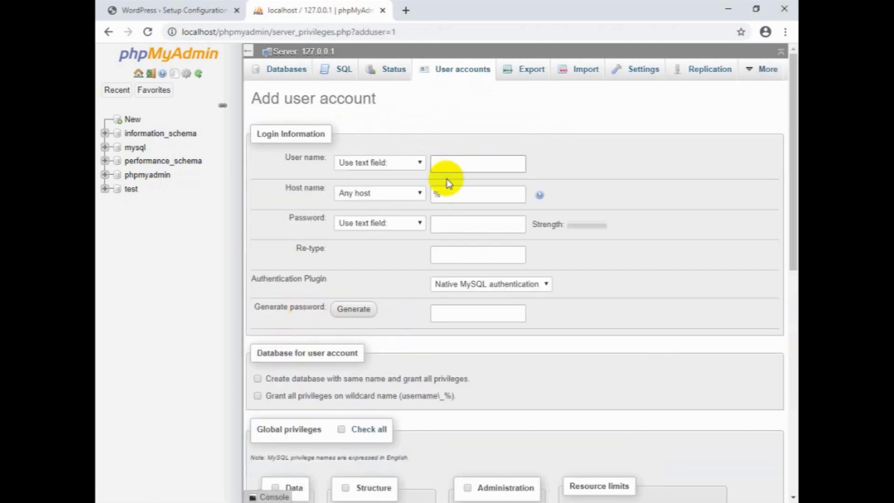
left_click(461, 166)
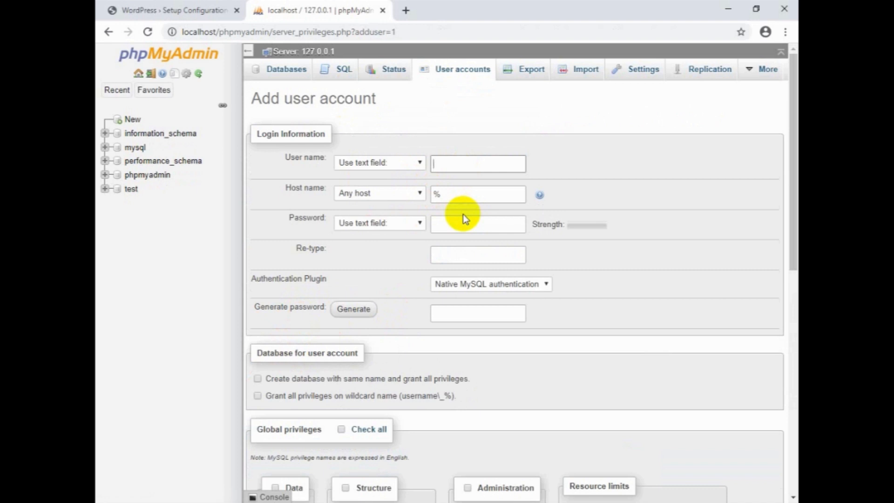
type("anuprathod")
double_click(447, 194)
type("localhost")
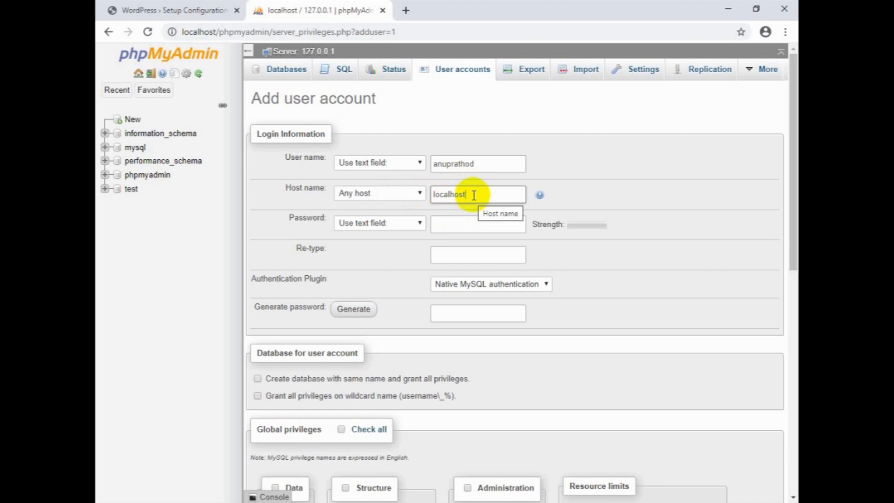
Enter the new account's password and re-type it in the confirmation field.
left_click_drag(466, 194, 421, 190)
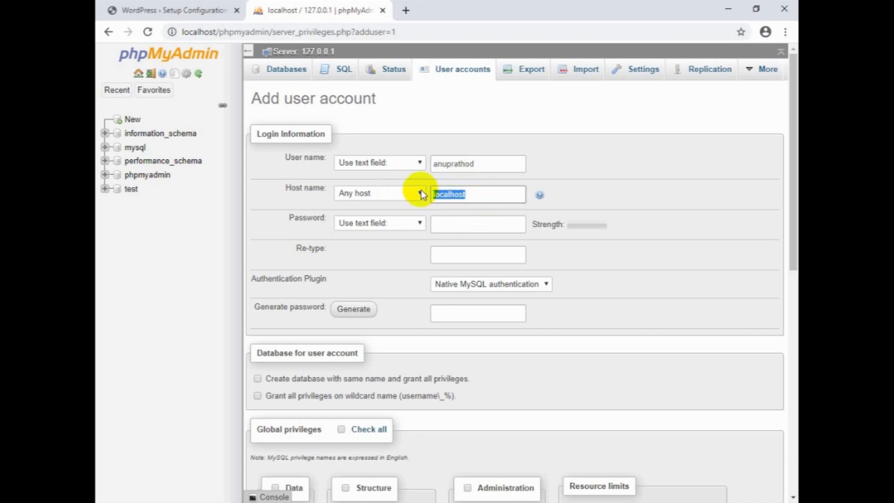
left_click(448, 224)
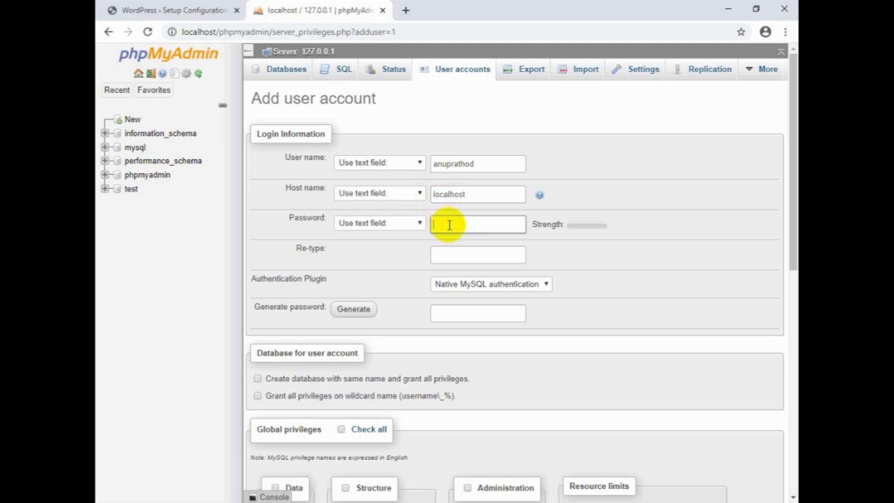
type("•••••••••••")
left_click(458, 248)
type("•")
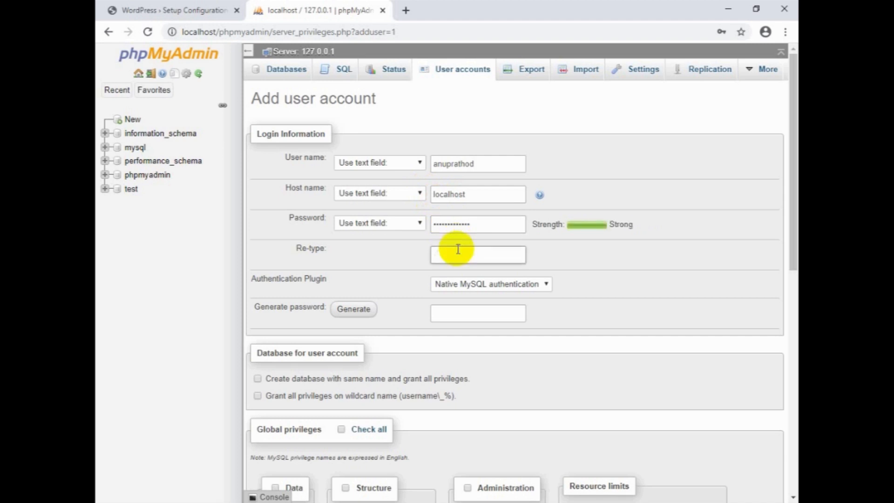
type("•••••••••••••••")
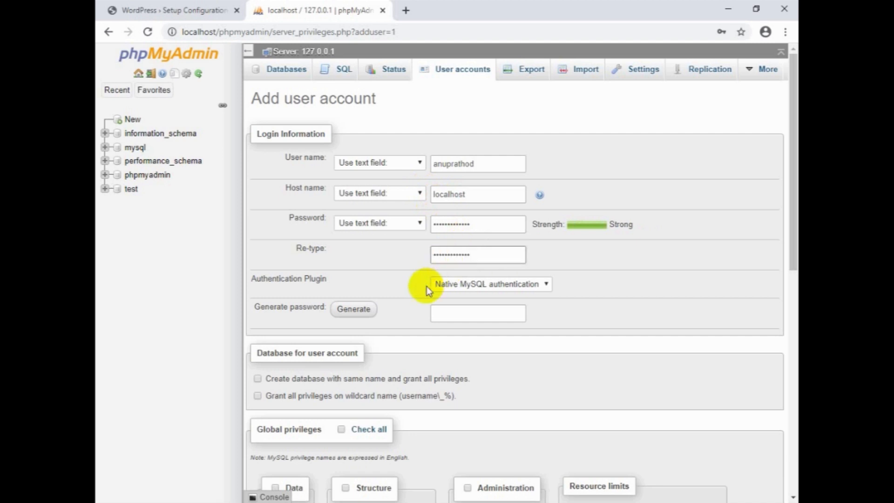
Enable creating a same-named database with all privileges, grant wildcard privileges, check all global privileges, and create the user.
left_click(259, 378)
left_click(258, 395)
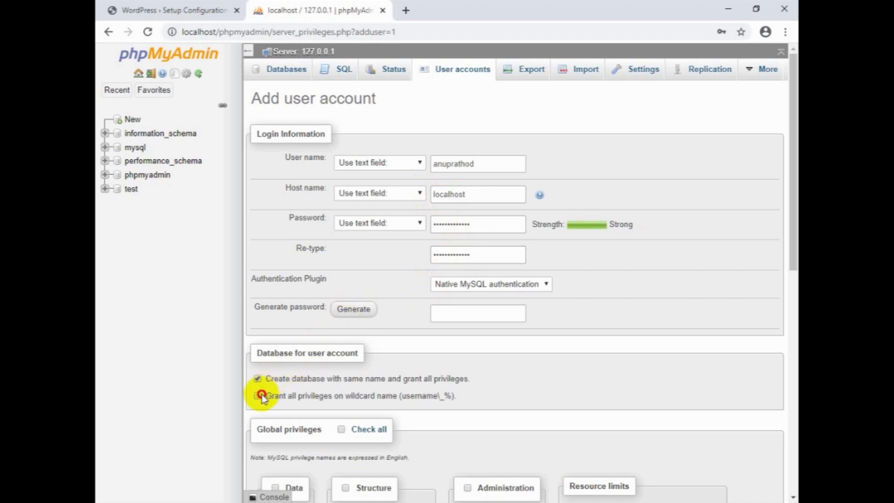
scroll(261, 395, "down", 3)
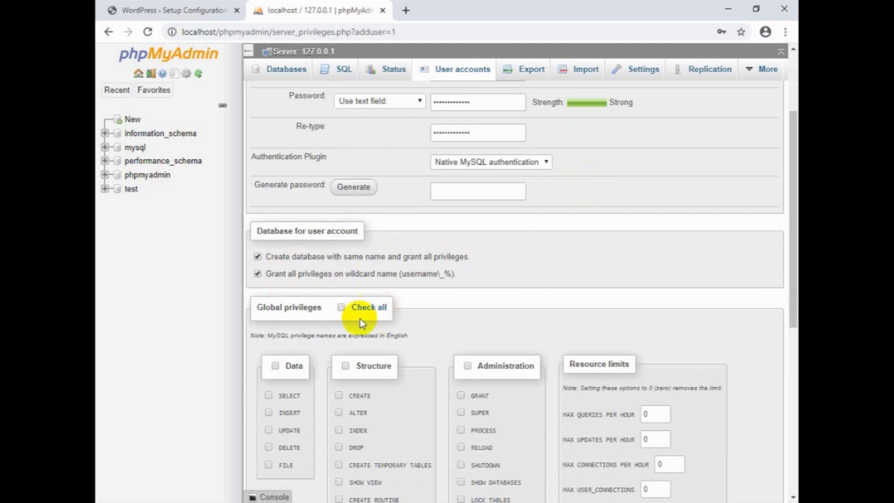
left_click(342, 308)
left_click_drag(793, 257, 784, 431)
left_click(767, 457)
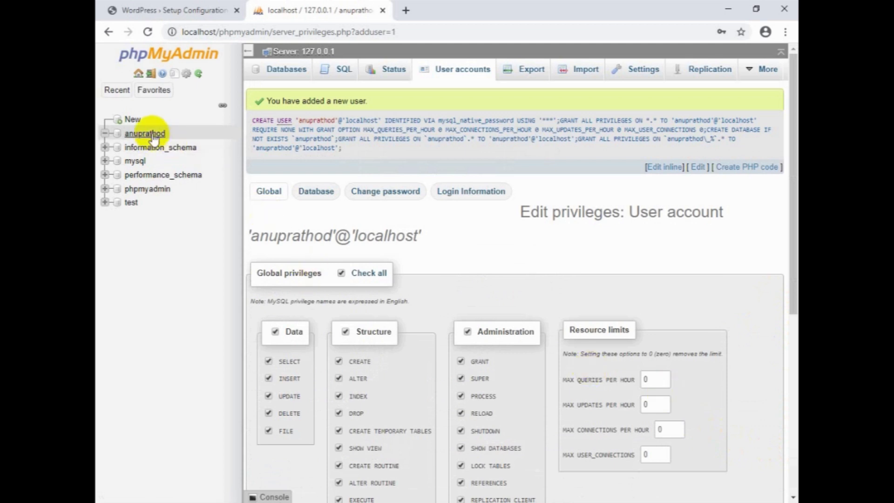
Return to the WordPress setup and fill the database name and username with the new MySQL account name.
left_click(192, 10)
left_click(343, 187)
left_click(361, 209)
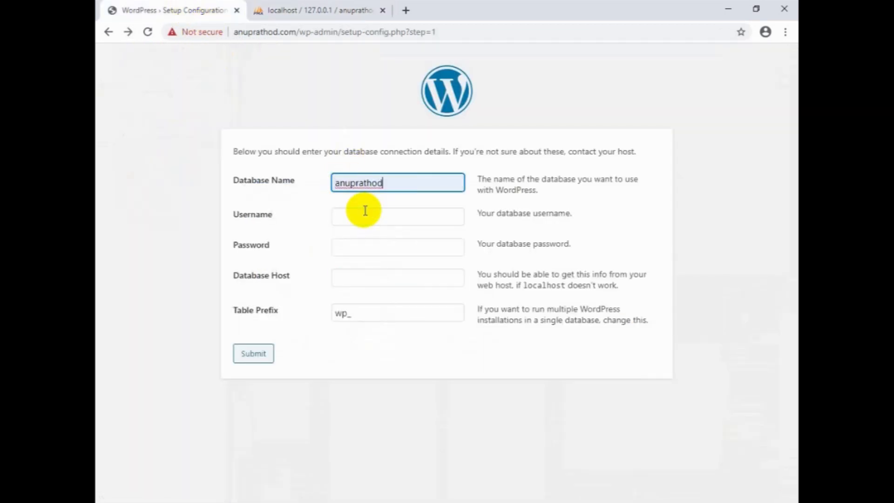
left_click(349, 219)
Enter the database password and set the database host to localhost.
left_click(352, 242)
left_click(351, 244)
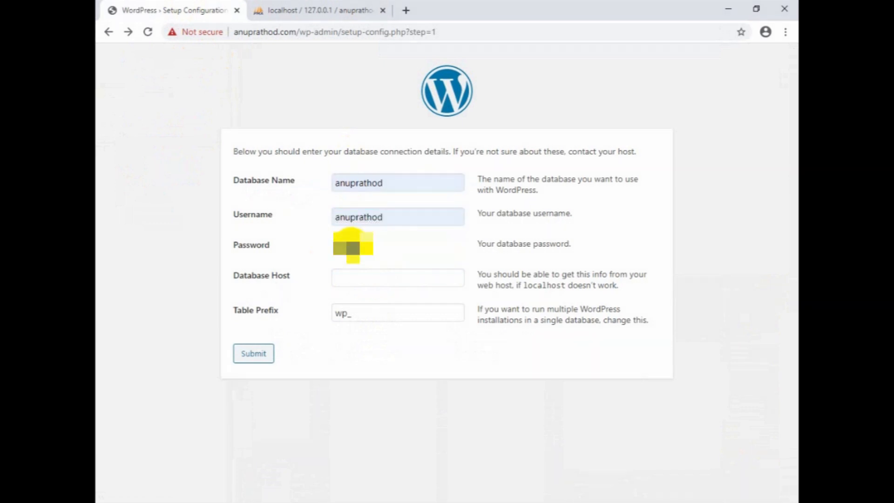
type("•••••")
left_click(365, 273)
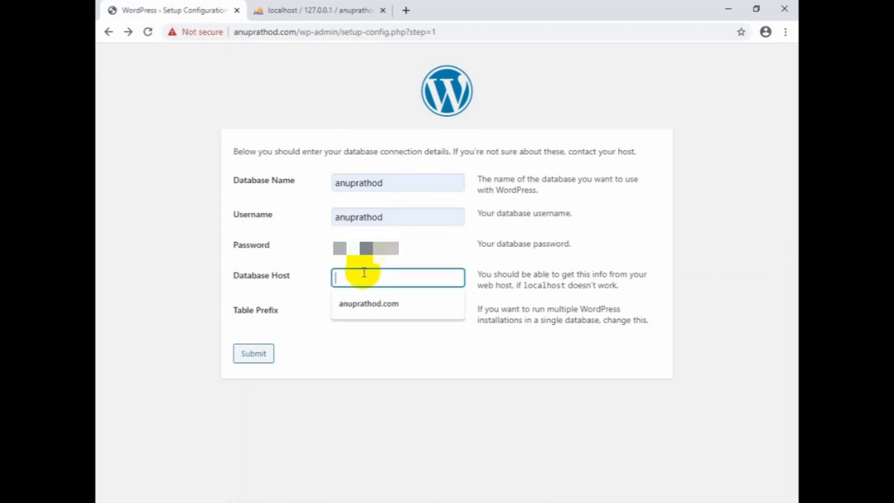
type("localhost")
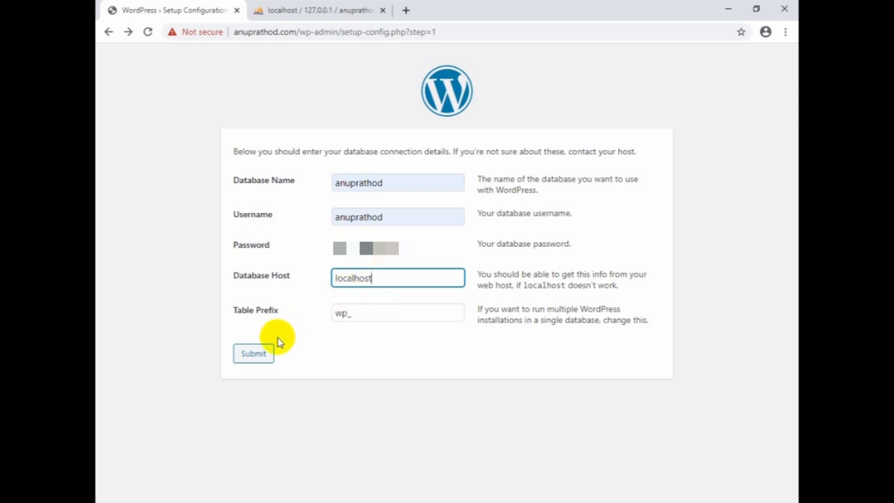
Keep the table prefix wp_ and submit the database connection details.
left_click(344, 313)
left_click_drag(347, 312, 335, 312)
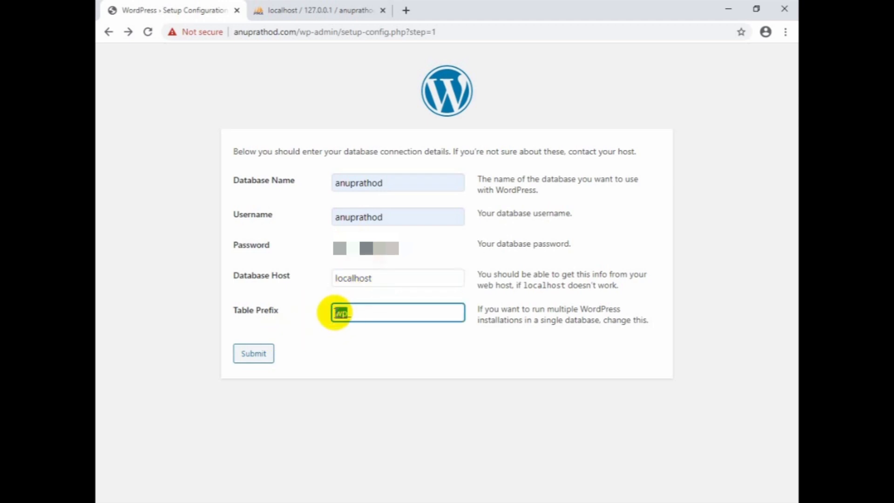
left_click(359, 313)
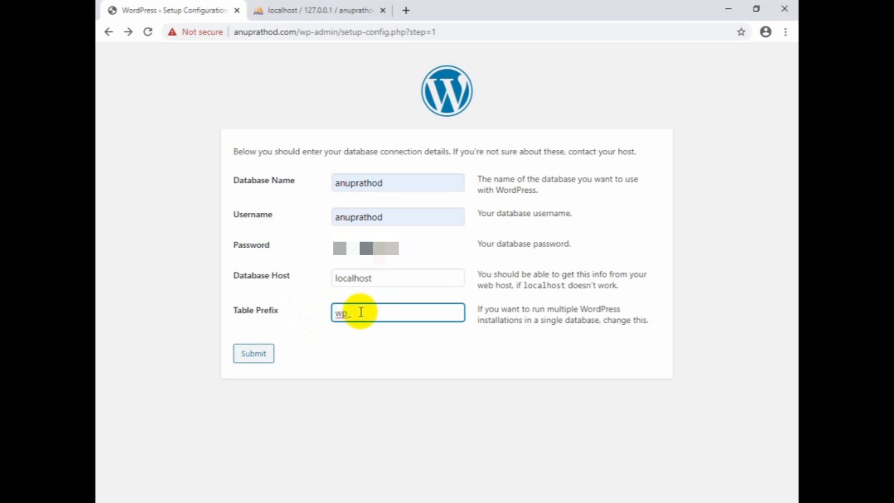
left_click_drag(345, 313, 333, 313)
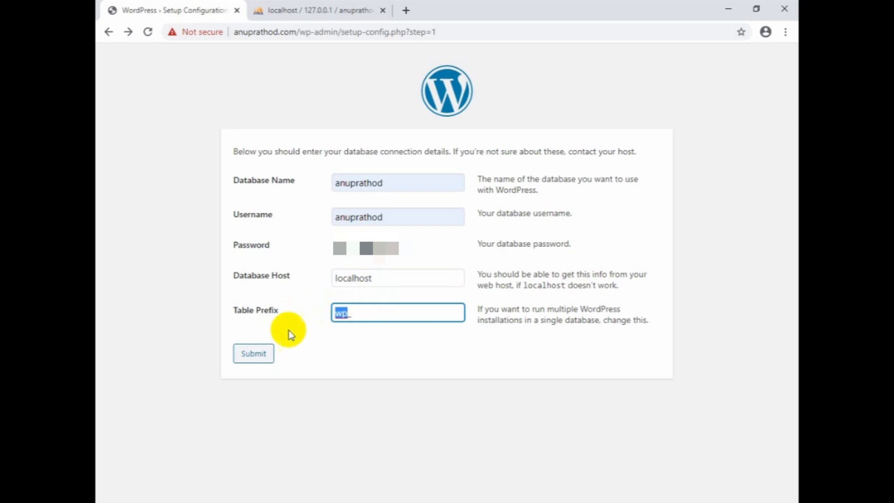
left_click(262, 353)
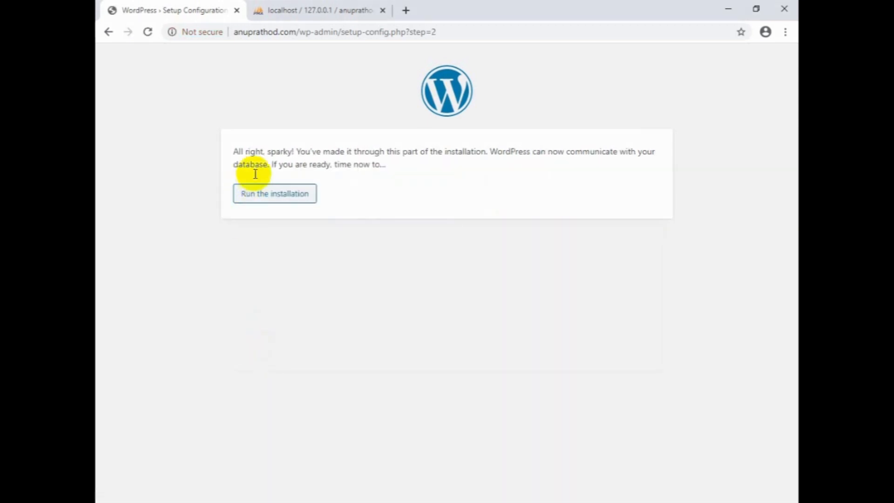
Run the WordPress installation and close the phpMyAdmin tab.
left_click_drag(235, 151, 655, 152)
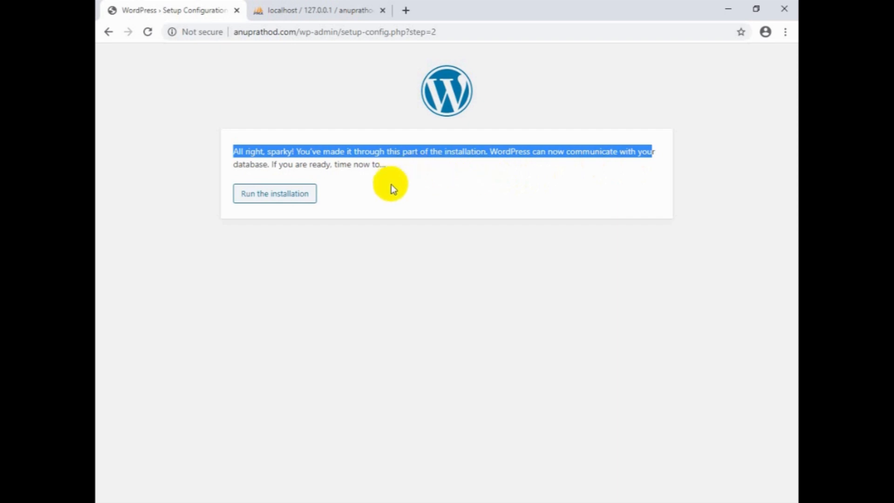
left_click(296, 233)
left_click(283, 199)
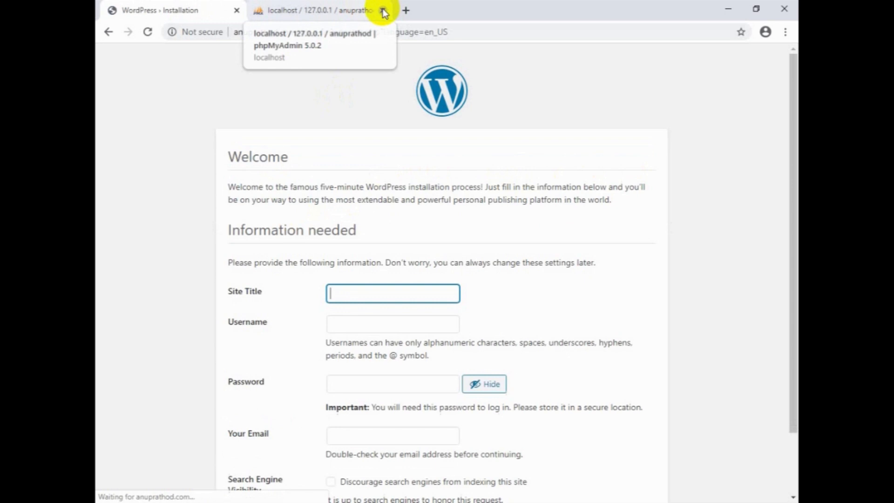
left_click(365, 11)
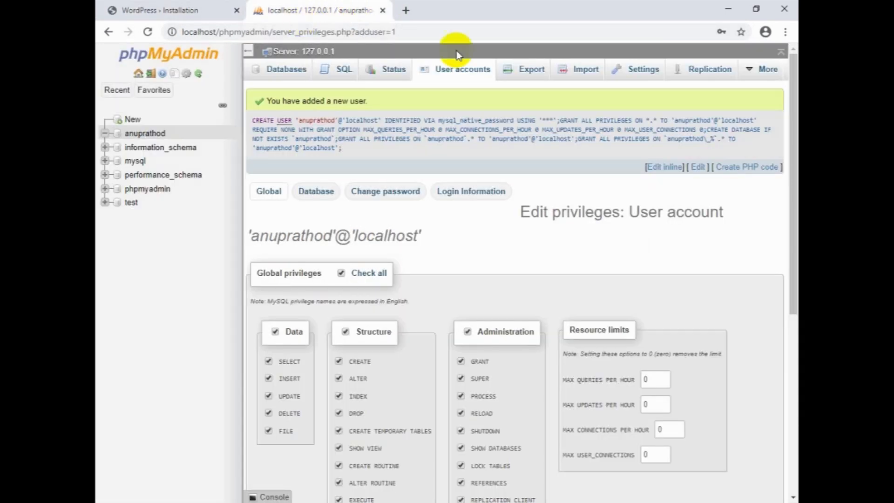
left_click(382, 10)
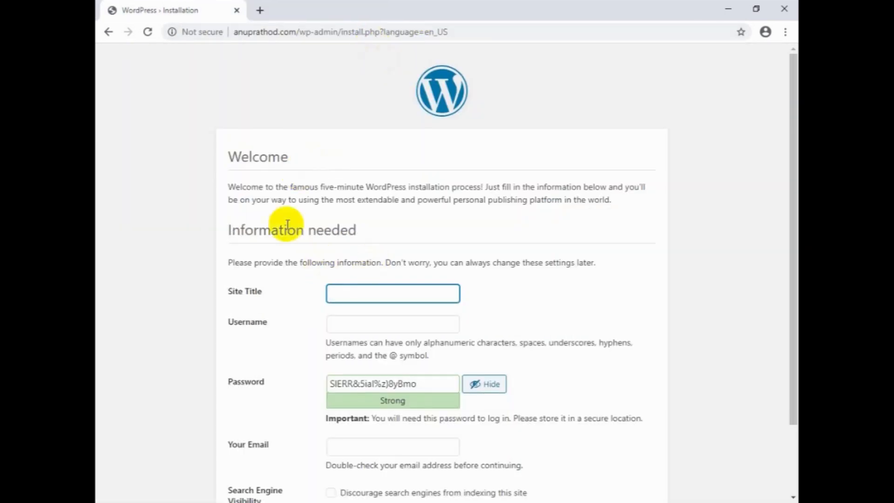
Set the site title to 'Tutorial Blog |' followed by the site owner's name.
scroll(326, 228, "down", 1)
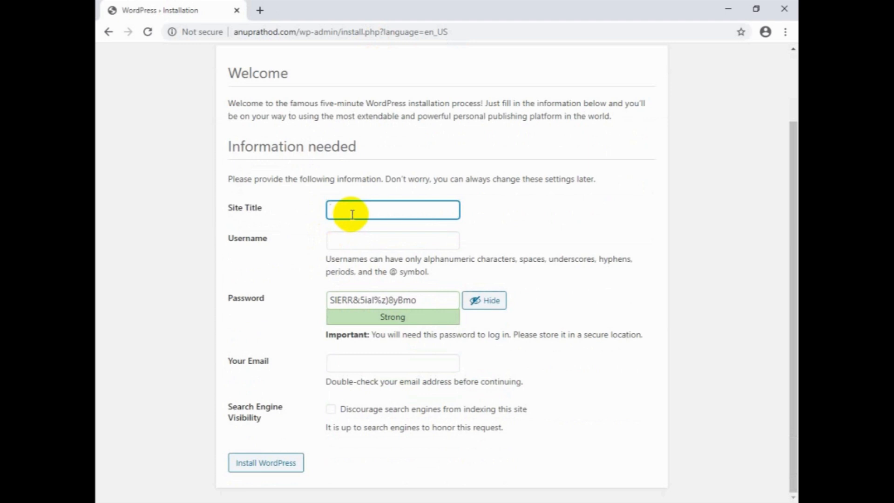
type("Anup Rathod")
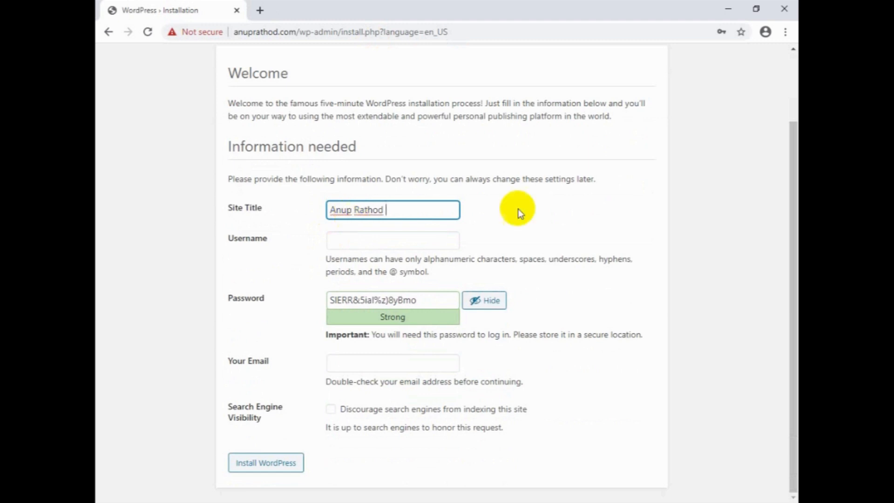
key("BackSpace")
key("BackSpace")
key("BackSpace")
key("BackSpace")
key("BackSpace")
key("BackSpace")
key("BackSpace")
key("BackSpace")
key("BackSpace")
key("BackSpace")
key("BackSpace")
type("Tut")
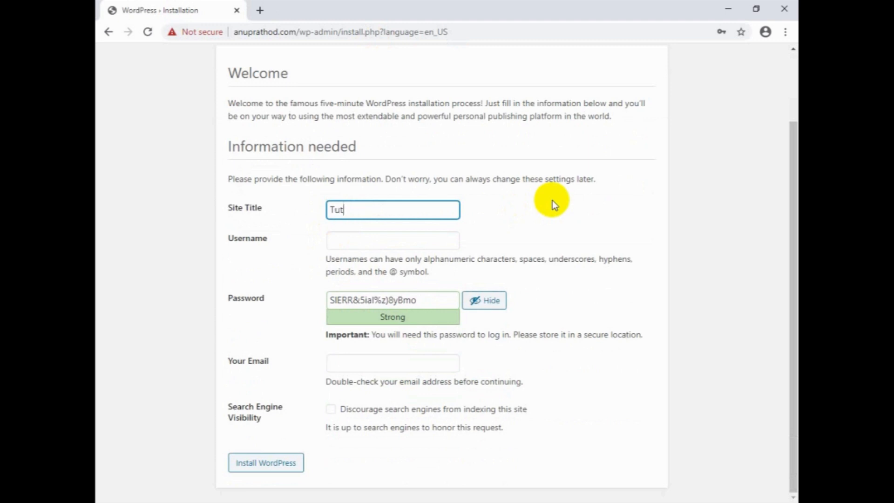
type("orial Blog")
type("| Anup RS")
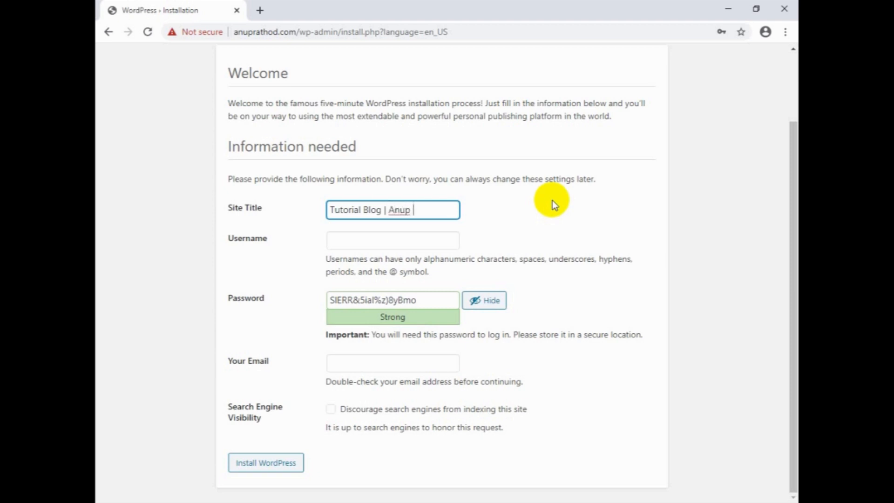
key("BackSpace")
type("ATHO")
key("BackSpace")
key("BackSpace")
key("BackSpace")
type("THOD")
key("BackSpace")
key("BackSpace")
key("BackSpace")
key("BackSpace")
key("BackSpace")
type("athod")
Enter the admin username for the new WordPress site.
left_click(433, 241)
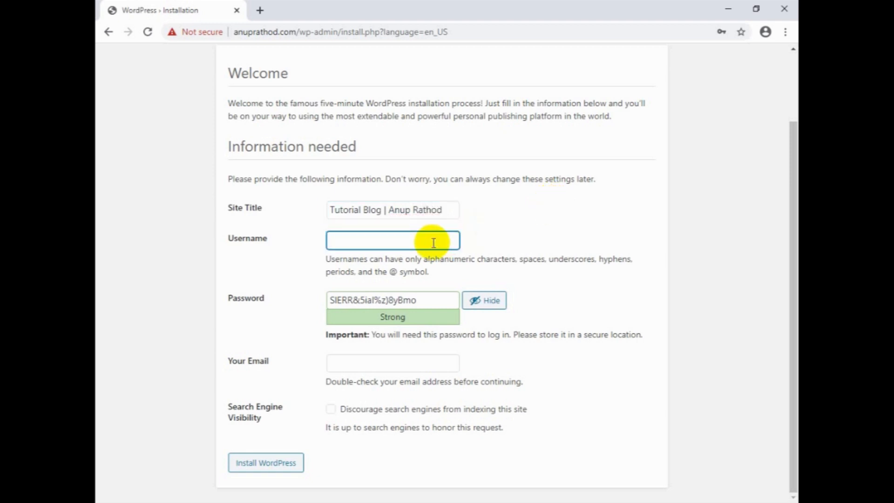
type("anuprat")
key("BackSpace")
key("BackSpace")
key("BackSpace")
key("BackSpace")
key("BackSpace")
key("BackSpace")
key("BackSpace")
type("anup")
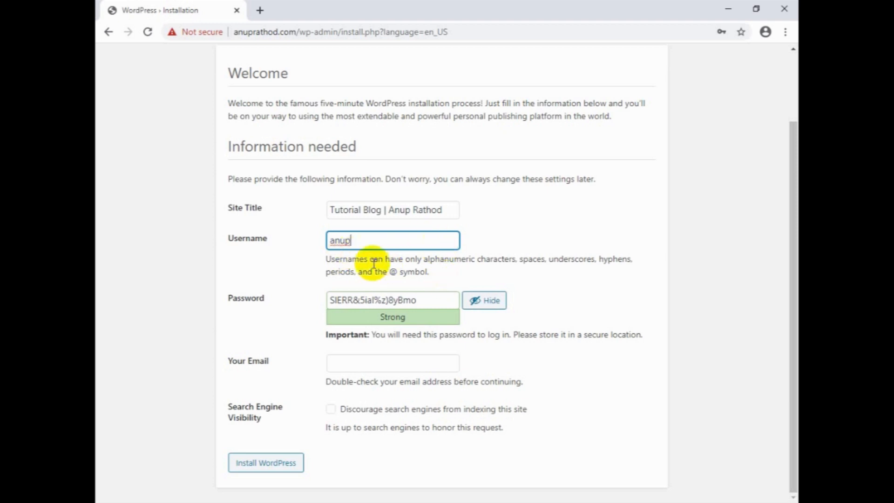
Copy the generated admin password, paste it into a new Notepad document for safekeeping, and minimise Notepad.
left_click_drag(416, 300, 330, 301)
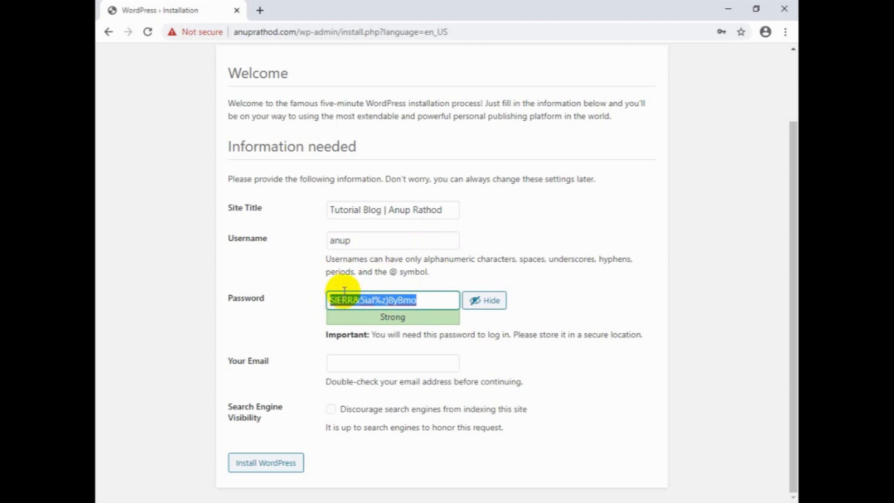
right_click(350, 299)
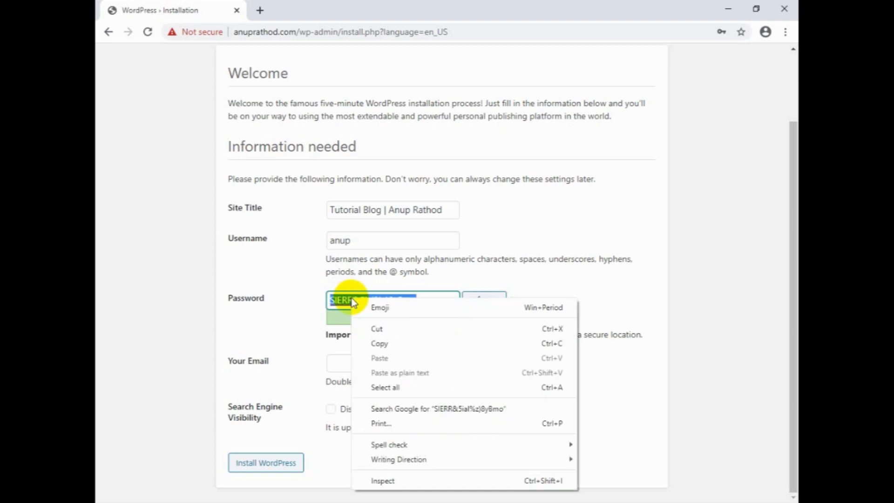
left_click(380, 343)
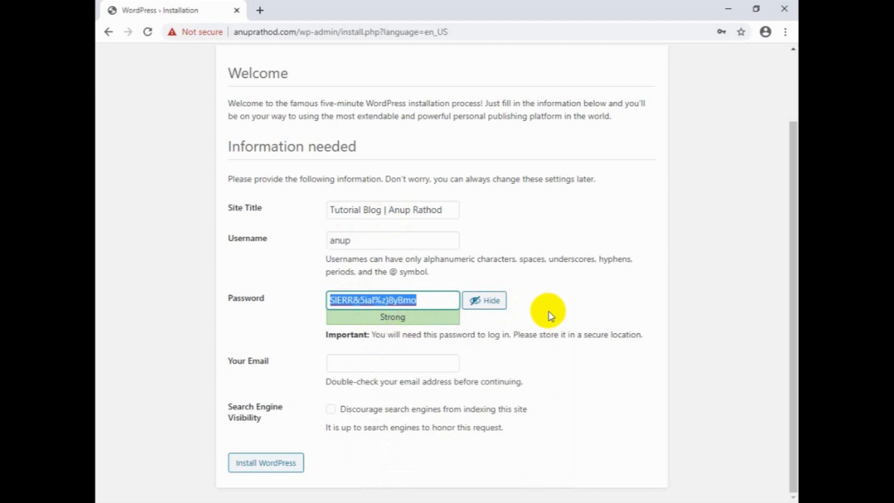
key("super+r")
type("notepd")
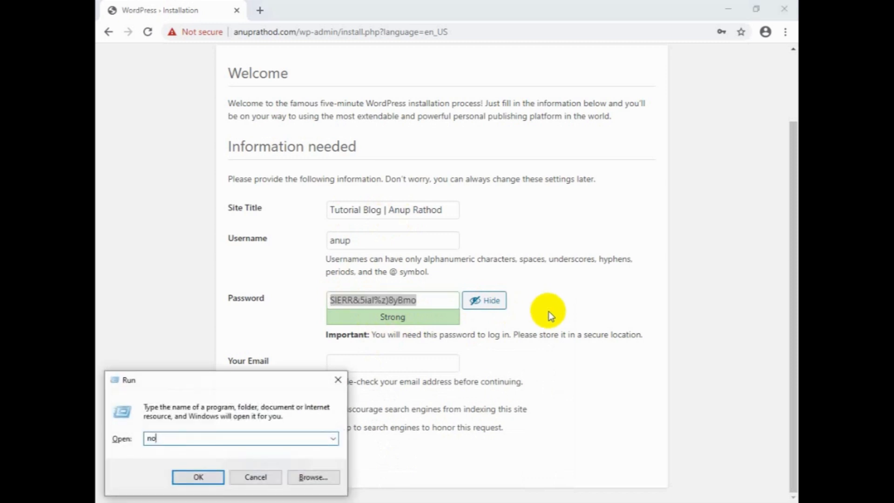
key("BackSpace")
key("BackSpace")
type("pad")
key("Return")
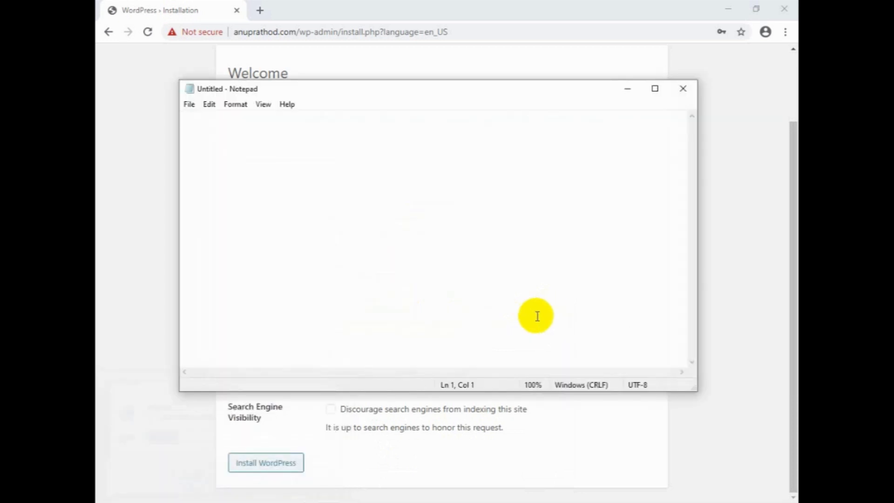
key("ctrl+v")
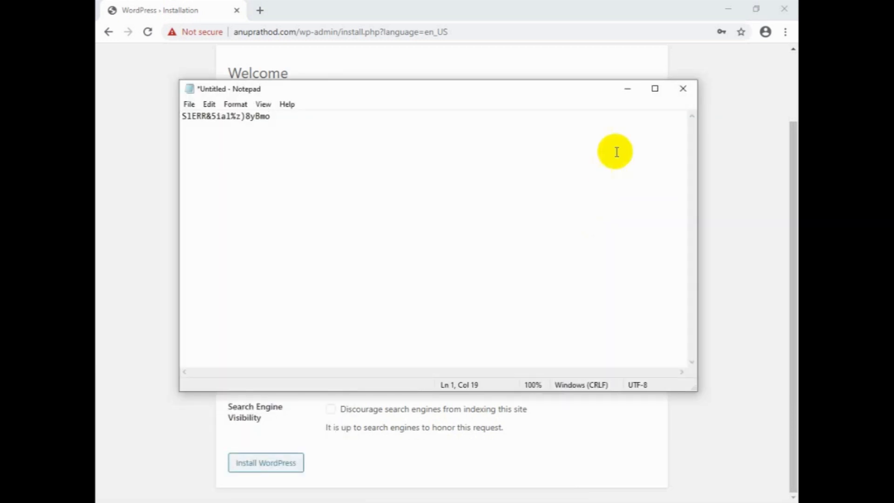
left_click(629, 90)
Fill in the admin e-mail address for the new WordPress site.
left_click(420, 361)
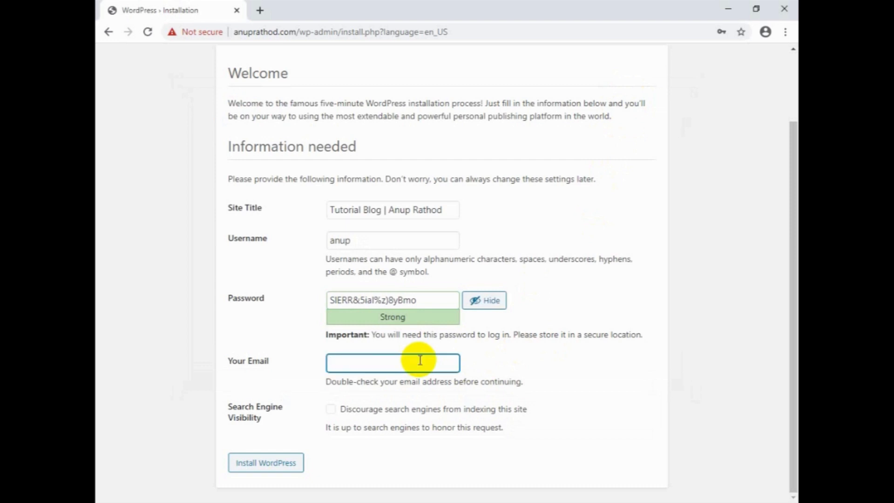
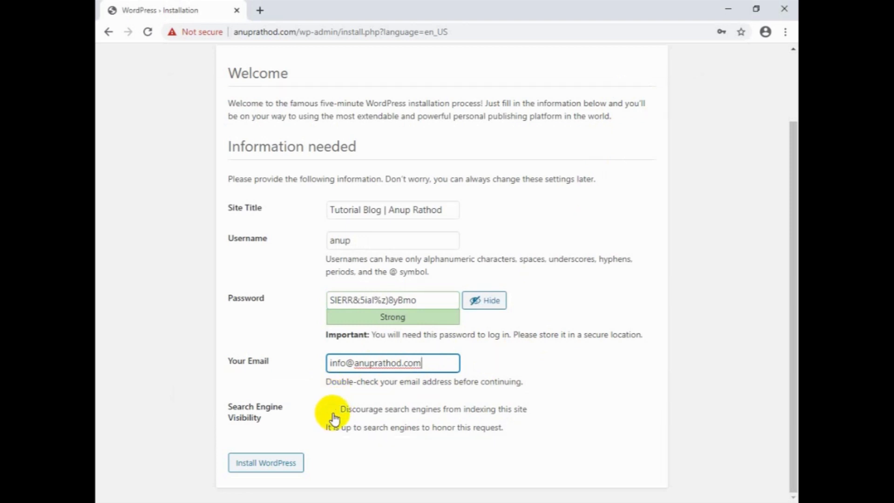
Install WordPress with search engine indexing left allowed, and decline saving the password in the browser.
left_click(331, 410)
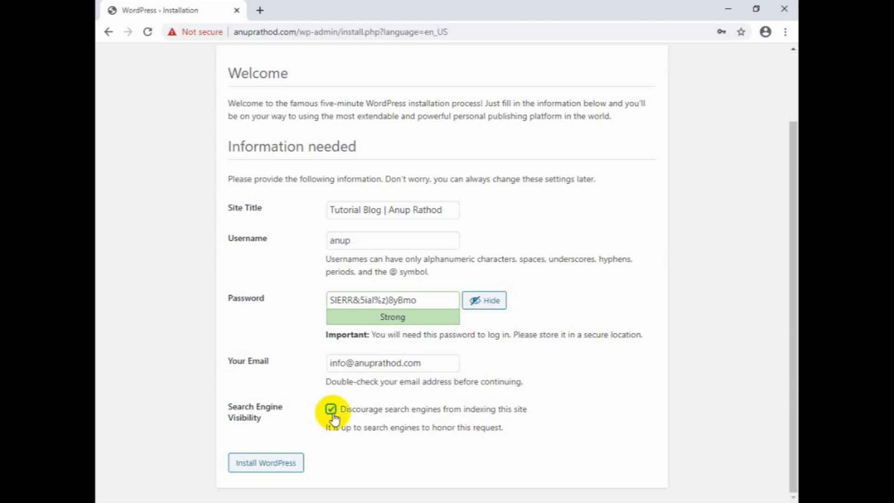
left_click(331, 410)
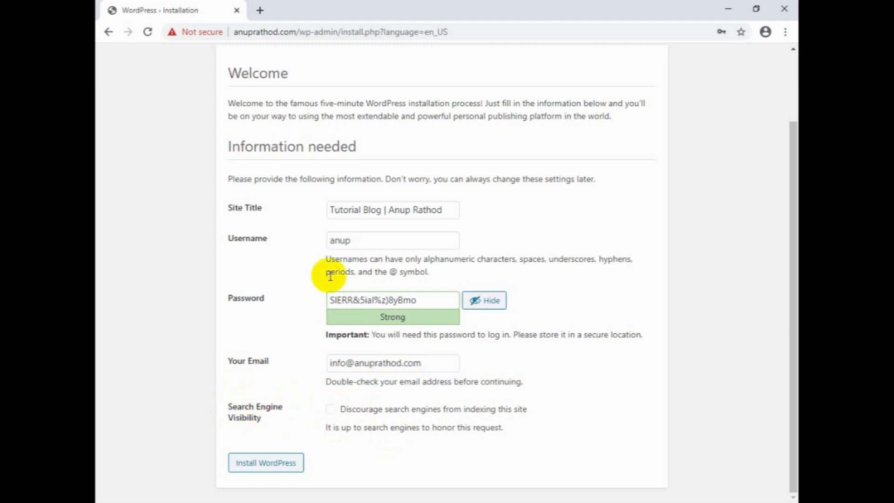
left_click(256, 465)
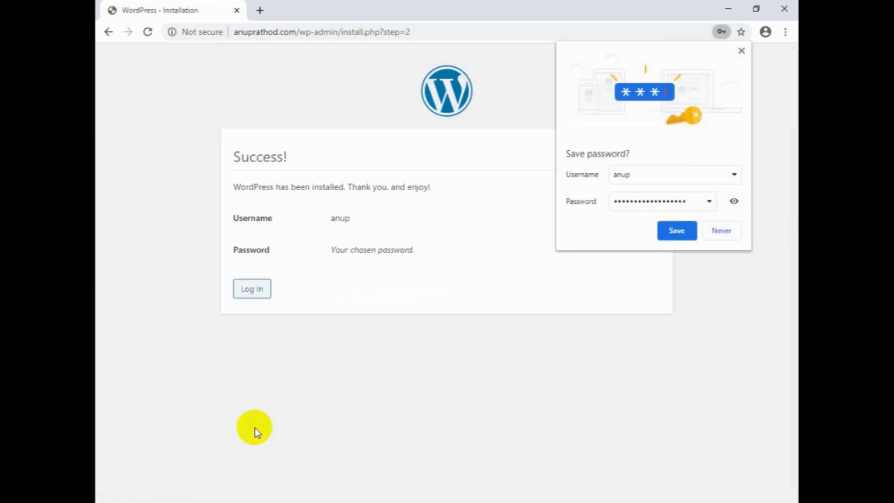
left_click(720, 231)
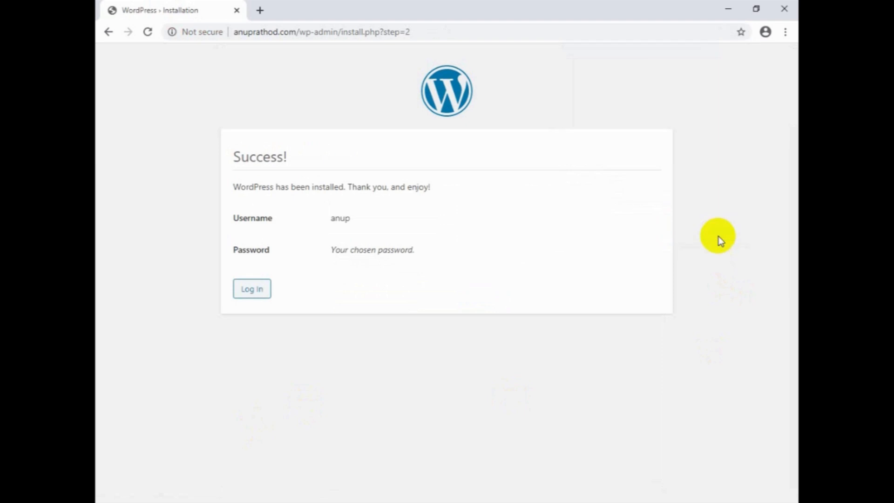
Open the login page and sign in with the new admin username and the copied password.
left_click(250, 297)
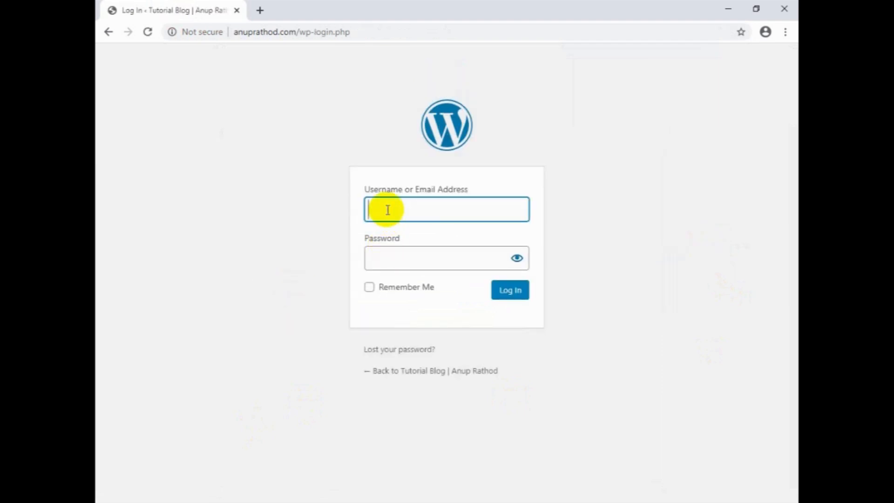
type("anup")
key("Tab")
key("ctrl+v")
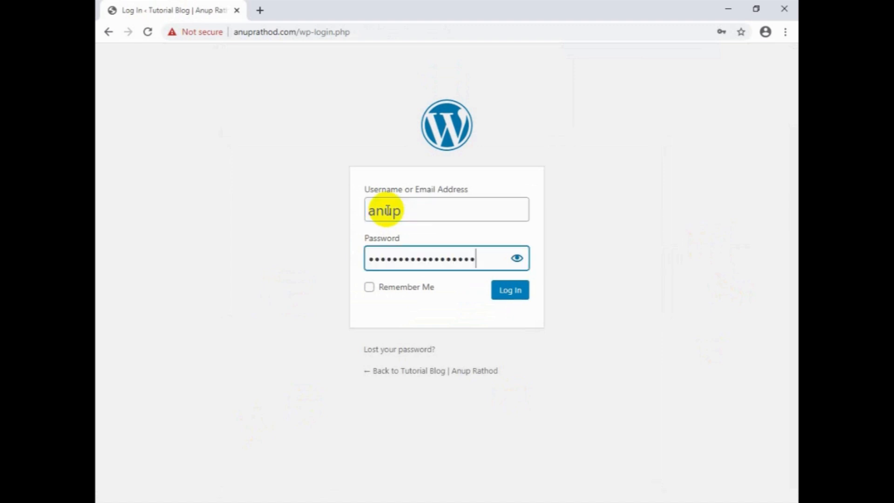
left_click(509, 295)
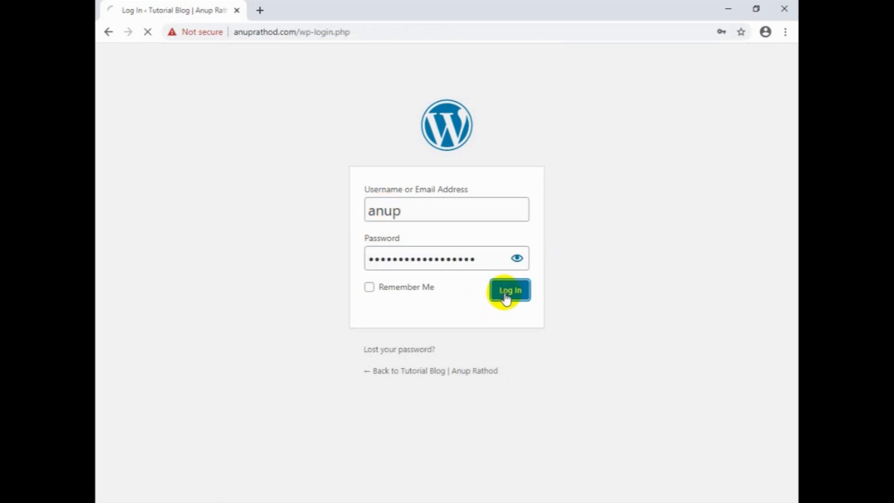